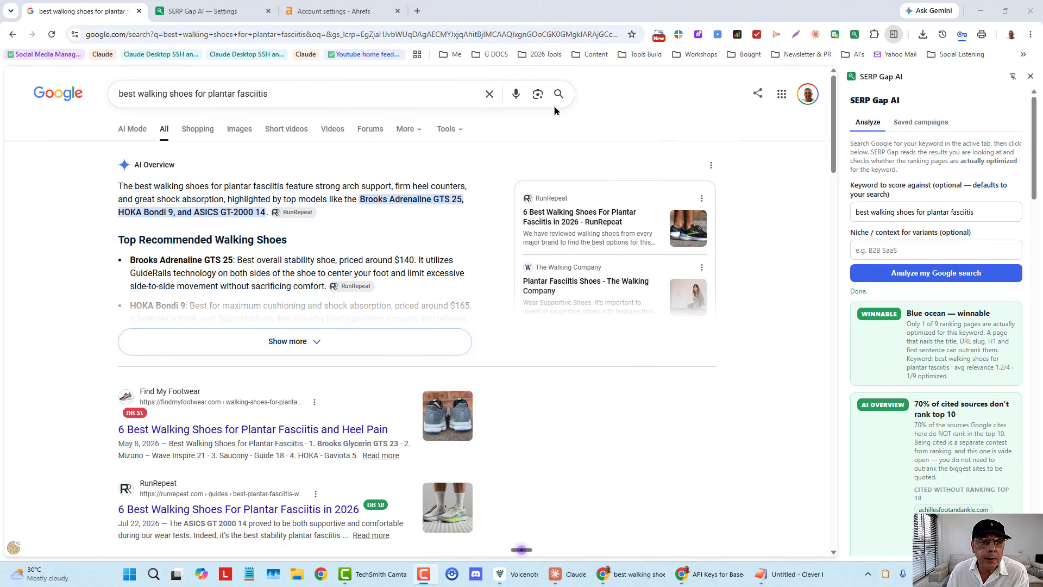
Step: Review the winnability verdict and the AI Overview card for "best walking shoes for plantar fasciitis" in SERP Gap AI
scroll(982, 226, "down", 2)
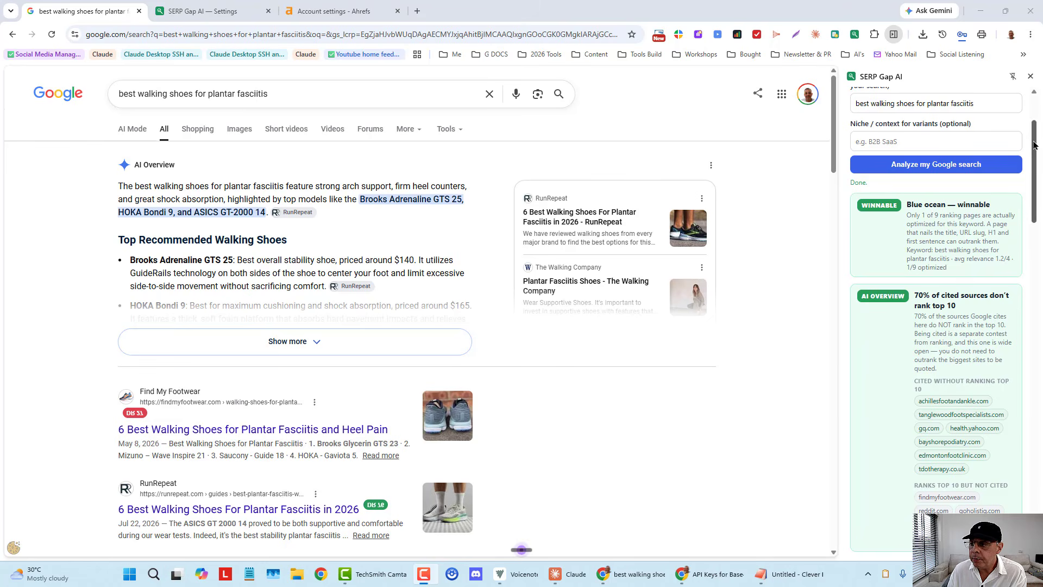
left_click_drag(1032, 155, 1036, 145)
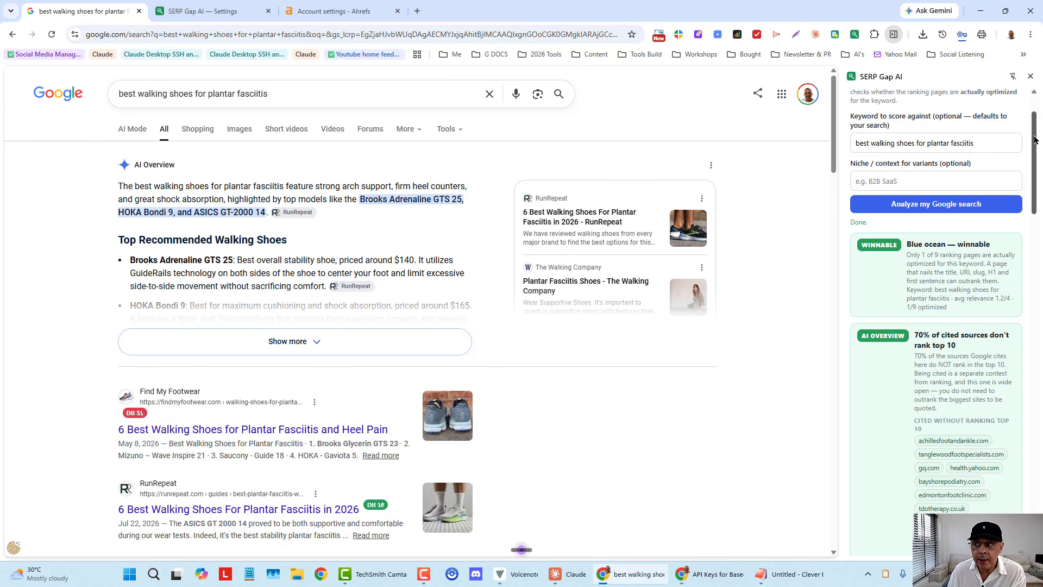
left_click_drag(1035, 140, 1027, 133)
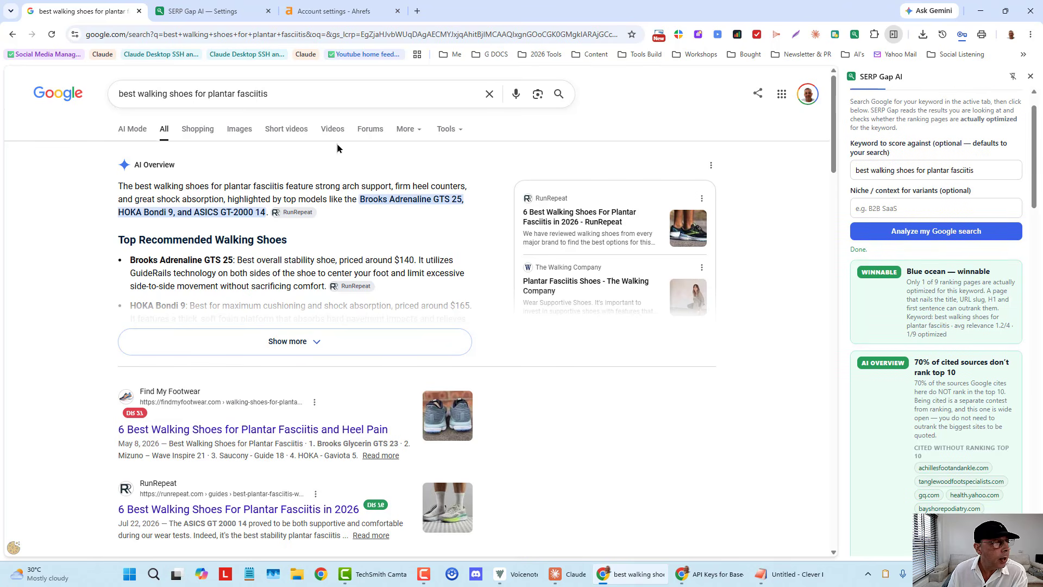
Step: Switch to the untitled Clever Notepad notes and position their window over the search results, beside the SERP Gap AI panel
left_click(790, 574)
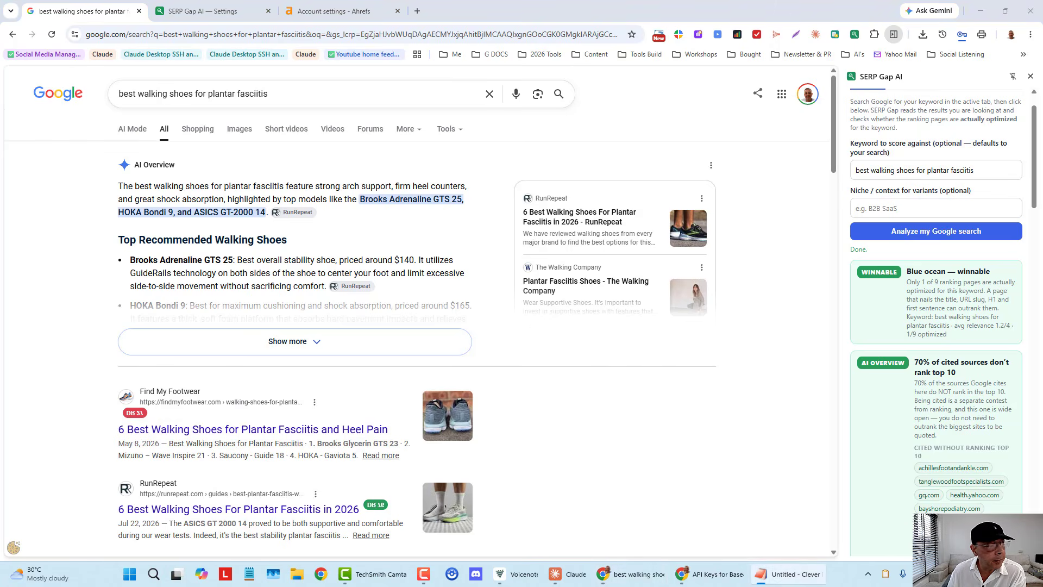
left_click_drag(918, 101, 705, 140)
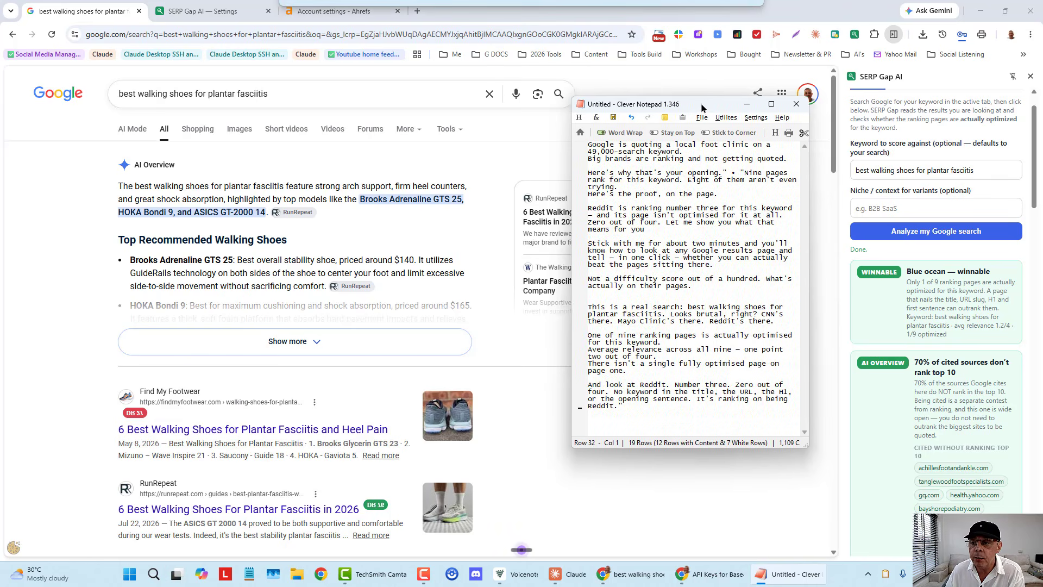
left_click_drag(708, 138, 718, 88)
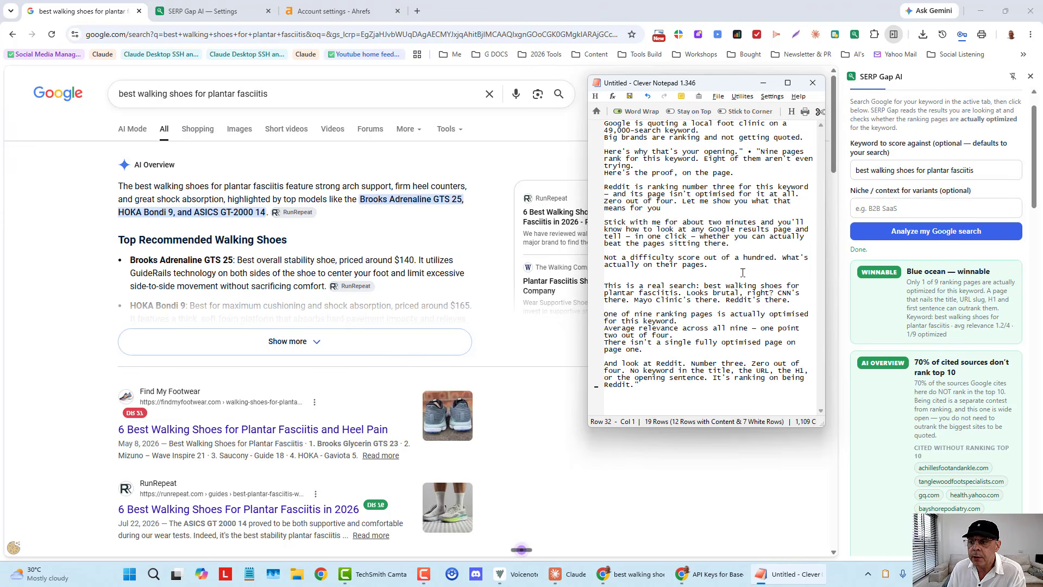
Step: Examine the Blue ocean verdict together with the AI Overview lists of cited and uncited domains
left_click(1031, 152)
left_click_drag(1031, 152, 1031, 182)
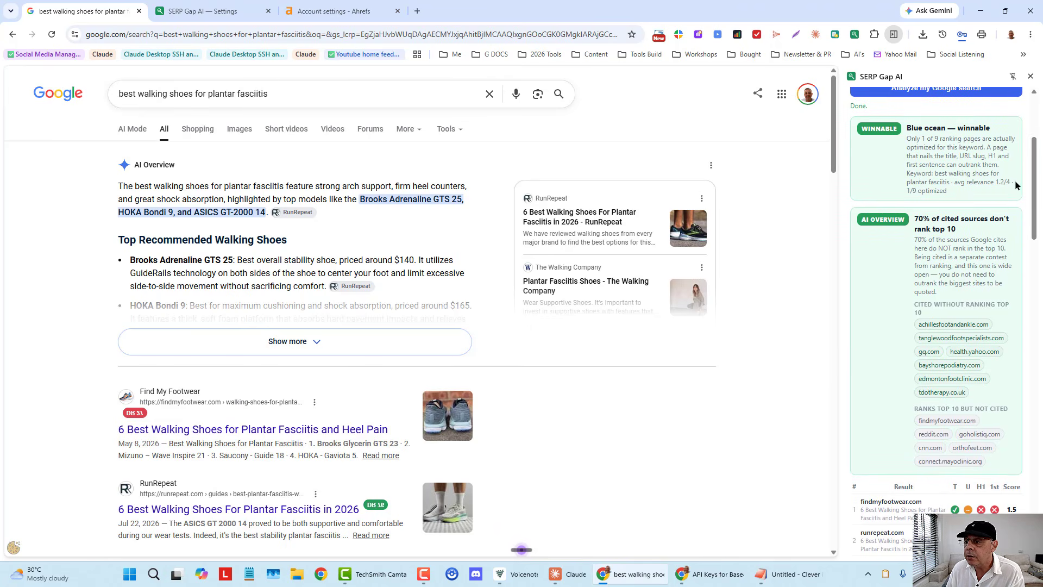
scroll(1035, 184, "up", 1)
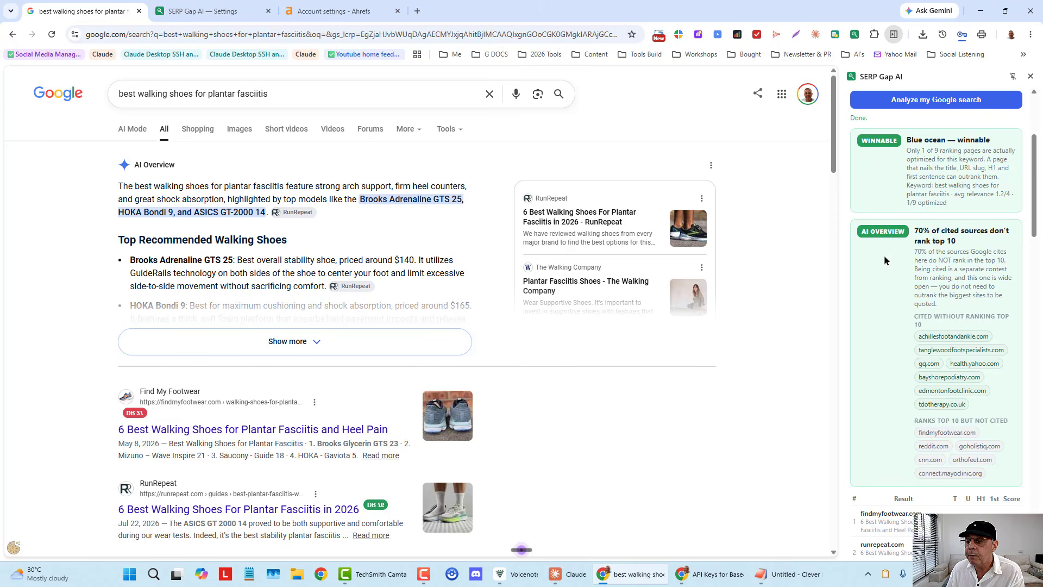
Step: Bring the Clever Notepad notes back up and examine the AI Overview citations and the title, URL, H1 and first-sentence scores of the ranking pages
left_click(798, 575)
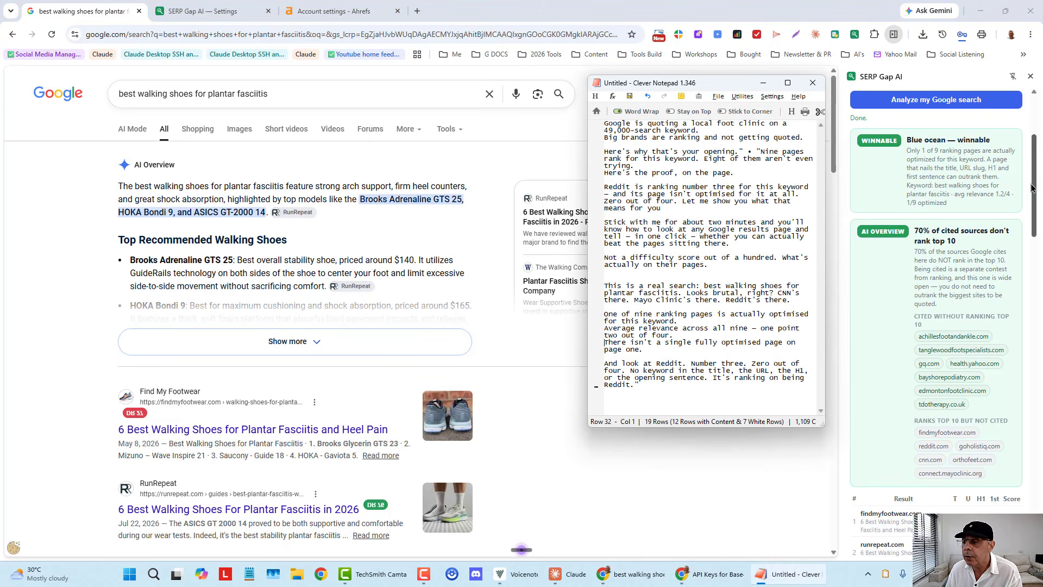
scroll(973, 291, "down", 2)
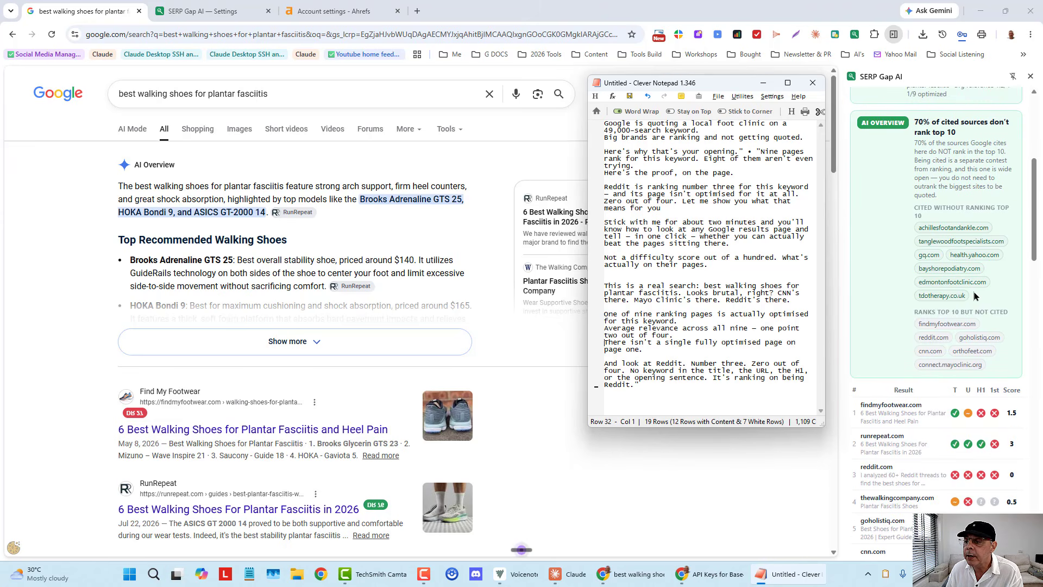
scroll(970, 290, "up", 2)
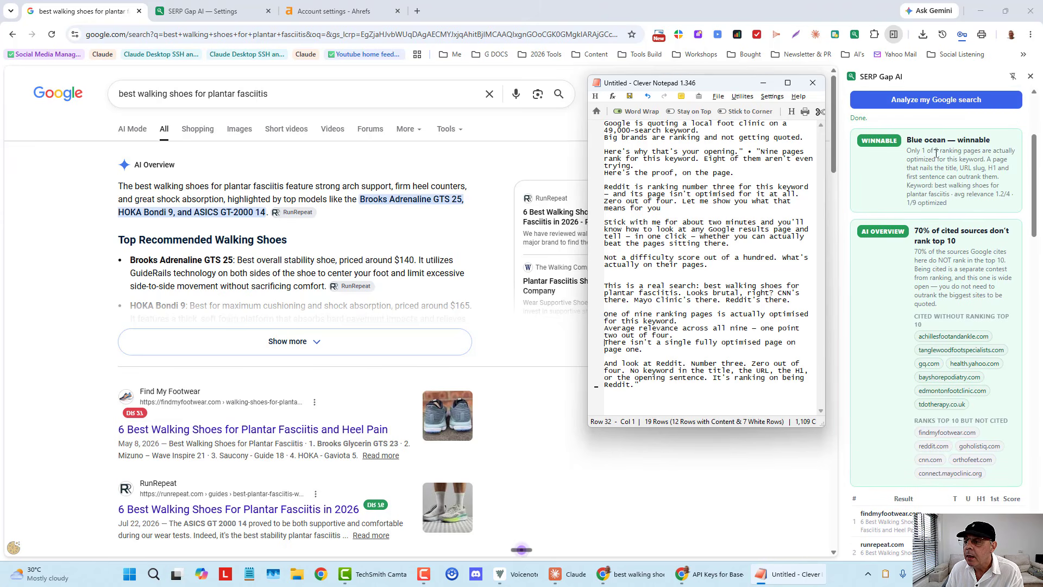
scroll(991, 204, "down", 3)
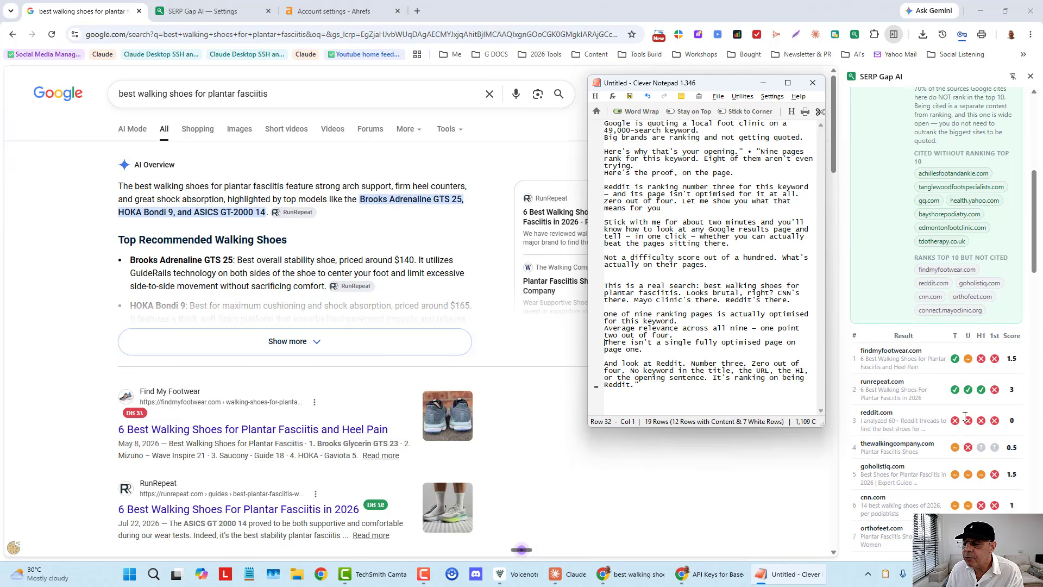
scroll(965, 416, "up", 1)
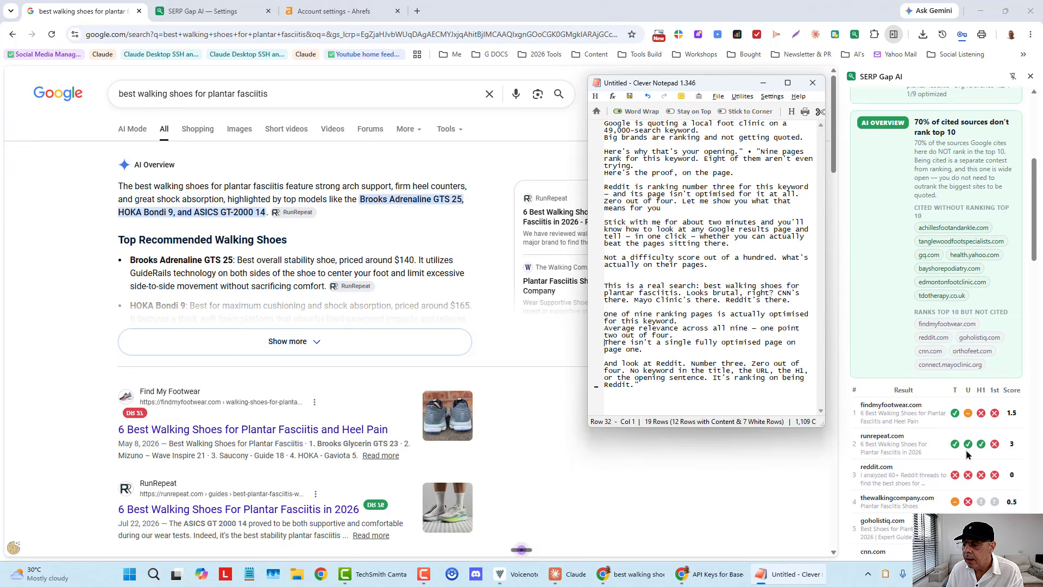
scroll(968, 455, "down", 2)
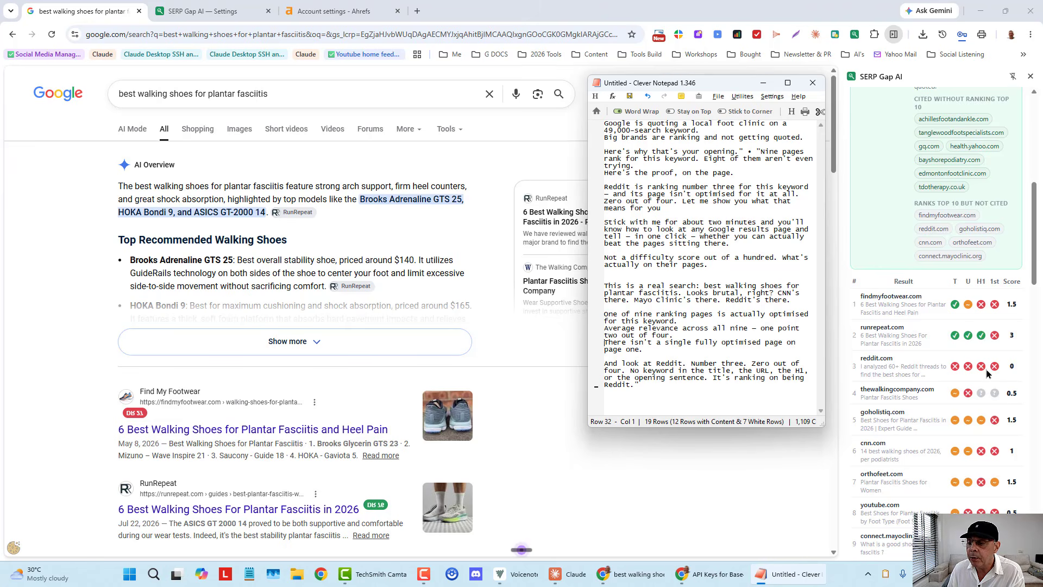
scroll(983, 237, "up", 1)
scroll(983, 237, "up", 3)
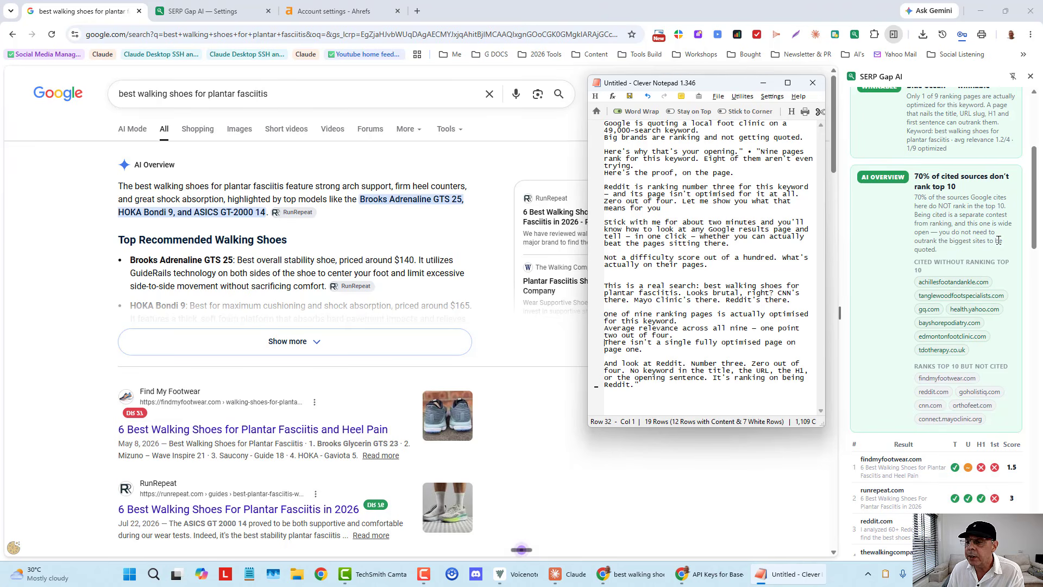
scroll(987, 363, "down", 2)
scroll(987, 363, "down", 4)
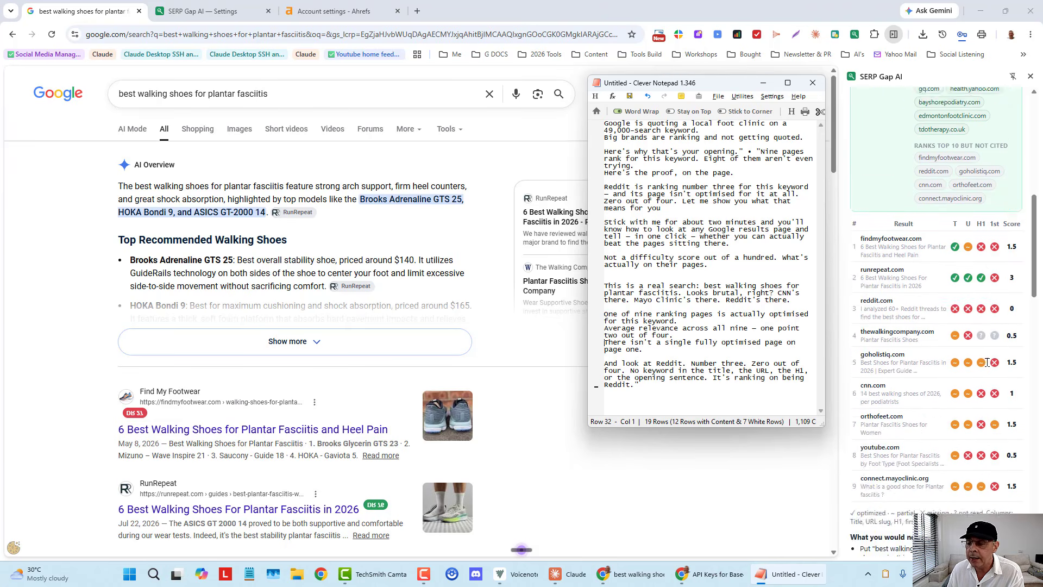
Step: Examine the "What you would need to win" advice and the search volume and difficulty of the keyword variants
scroll(987, 362, "down", 7)
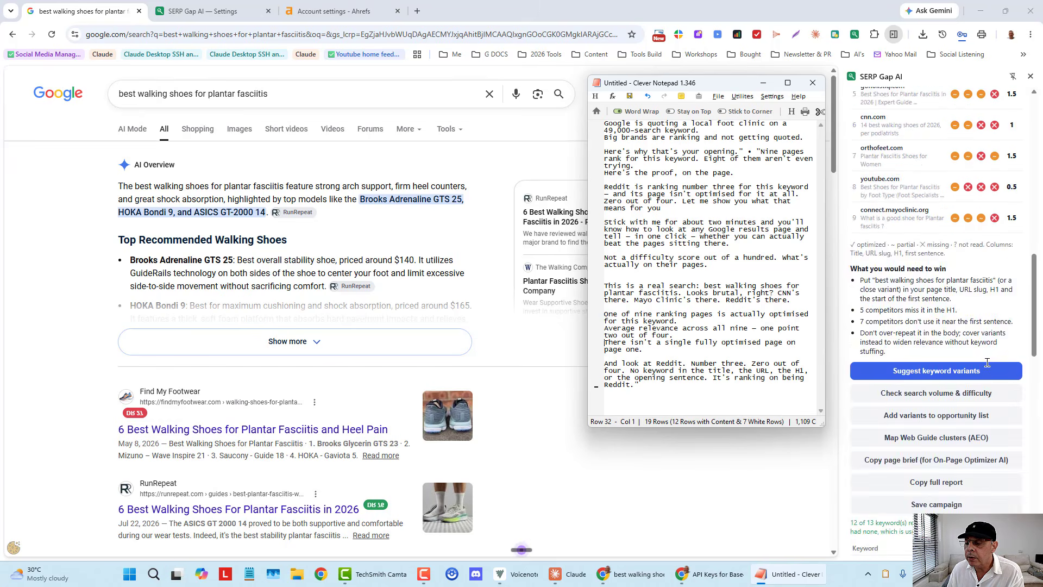
scroll(987, 363, "down", 2)
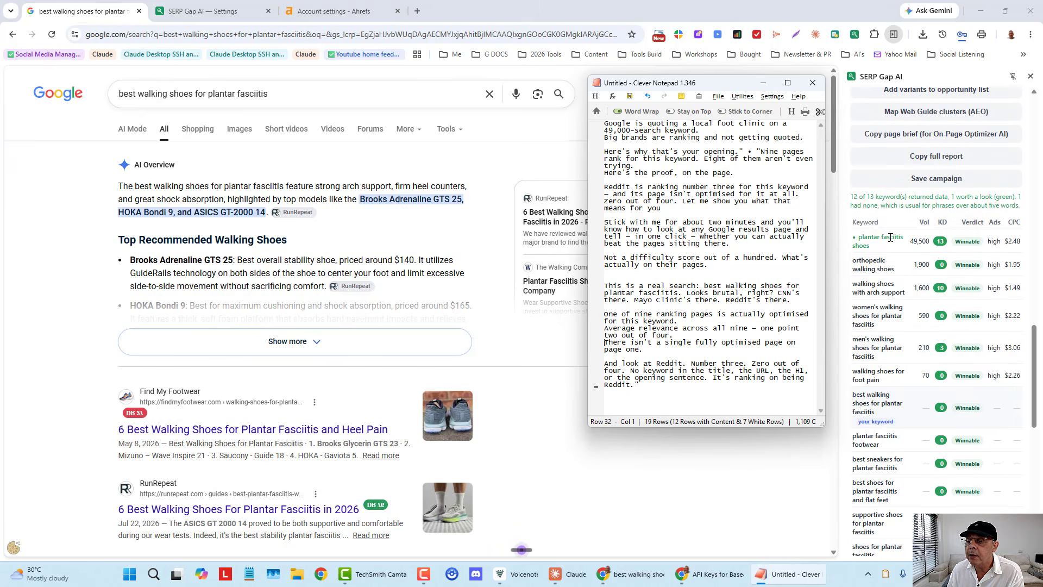
scroll(937, 270, "up", 3)
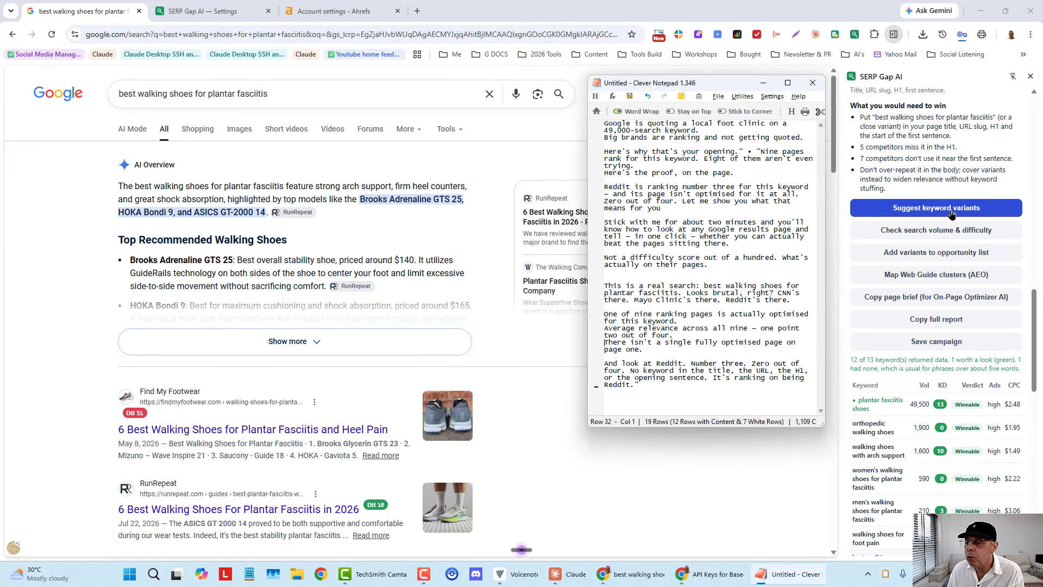
scroll(951, 216, "down", 2)
scroll(940, 171, "up", 5)
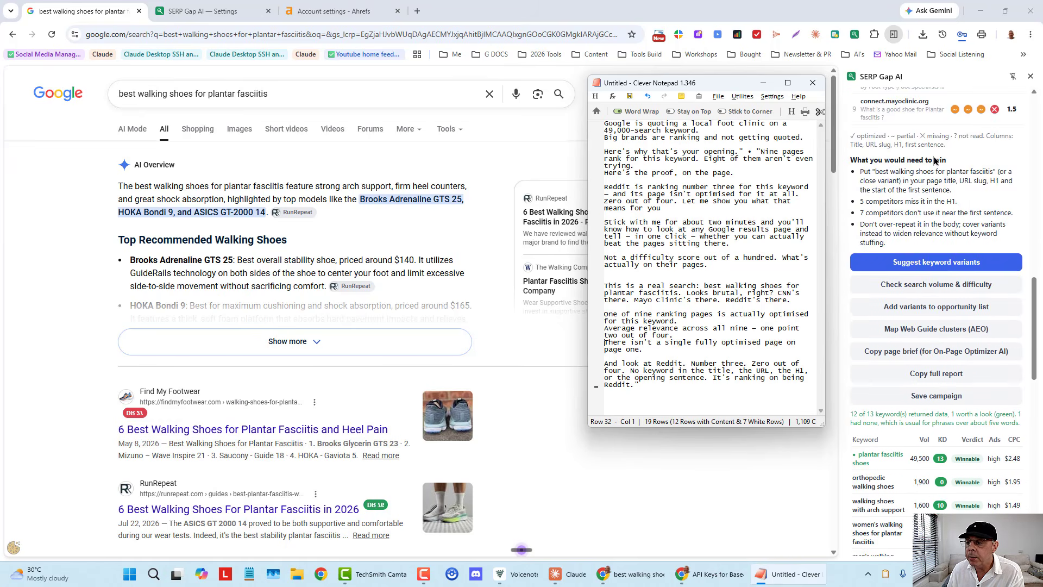
scroll(935, 160, "down", 6)
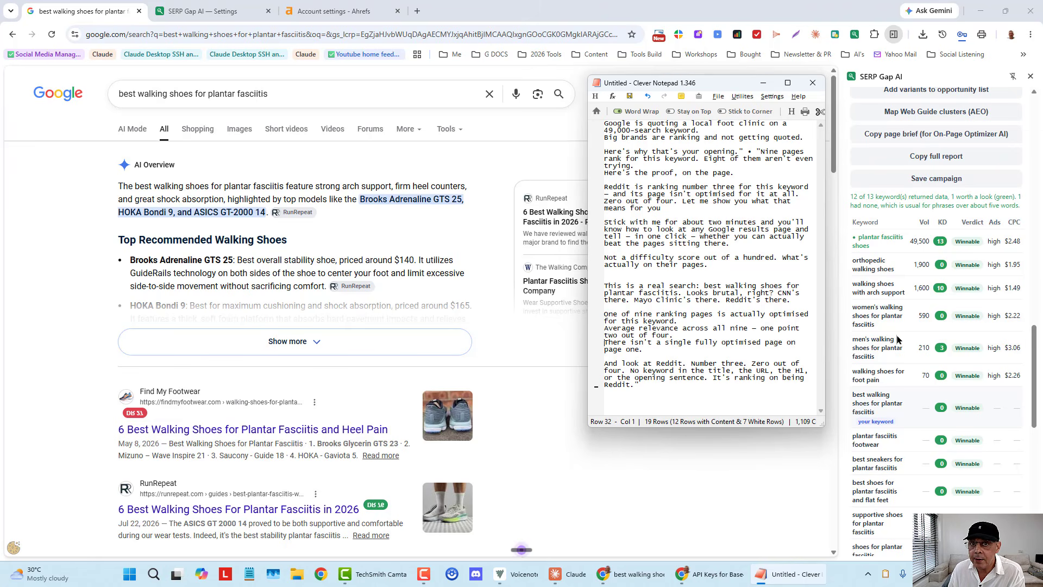
Step: Go back to the ranking pages table and examine the optimization marks and score of each competitor
scroll(913, 337, "up", 4)
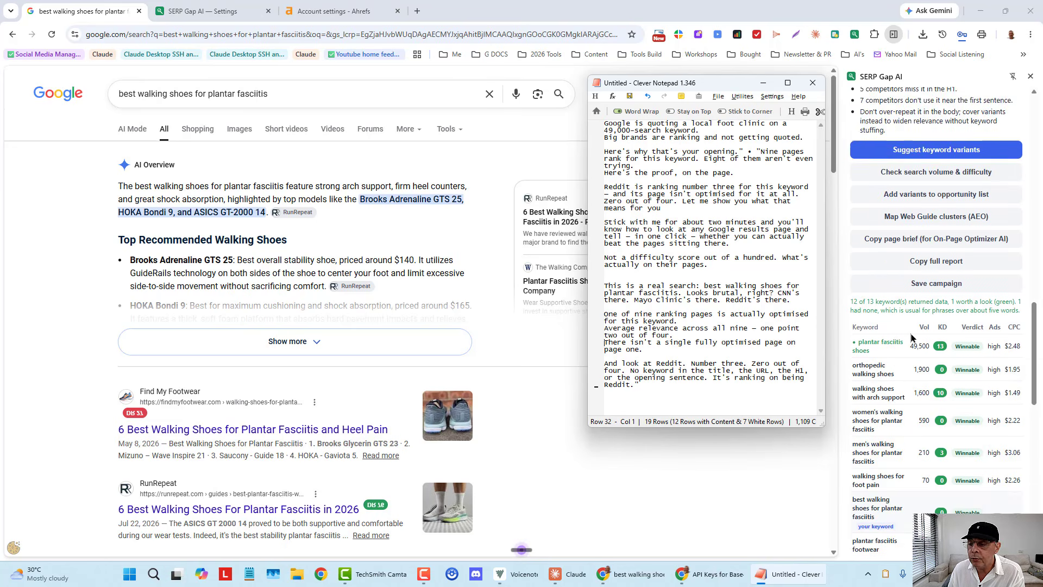
scroll(912, 337, "up", 5)
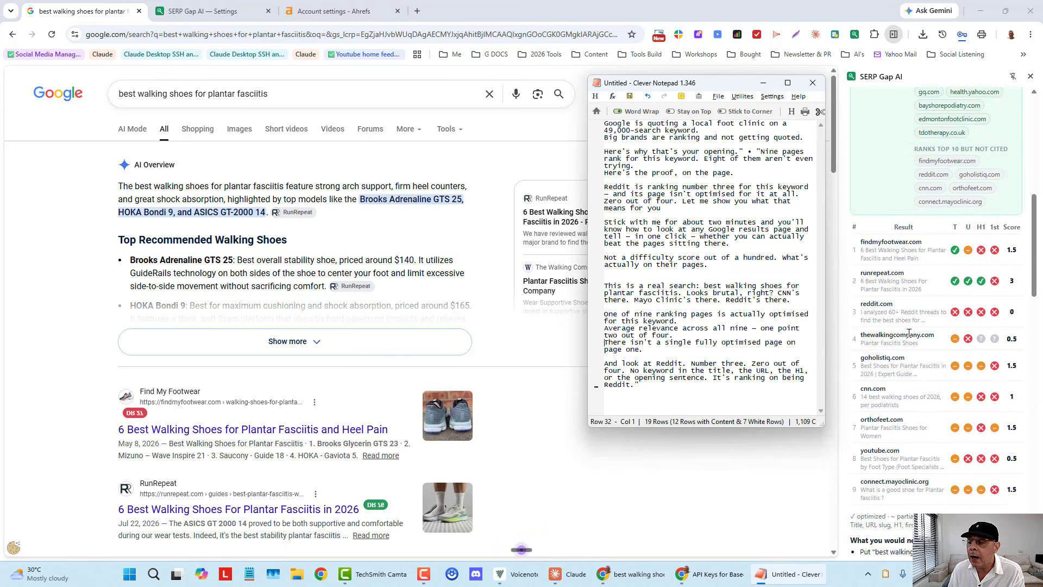
scroll(908, 334, "down", 1)
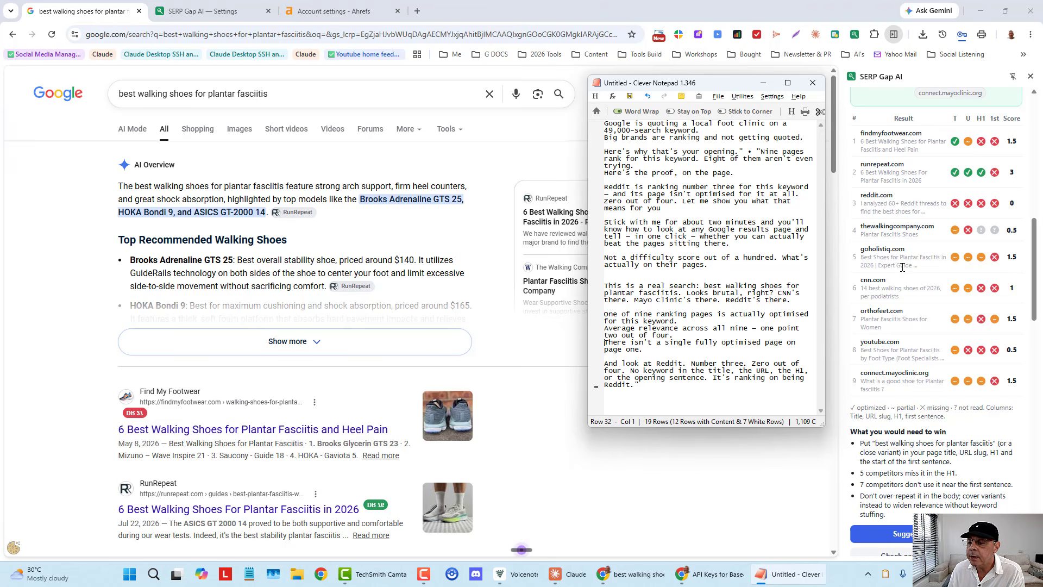
scroll(923, 311, "up", 1)
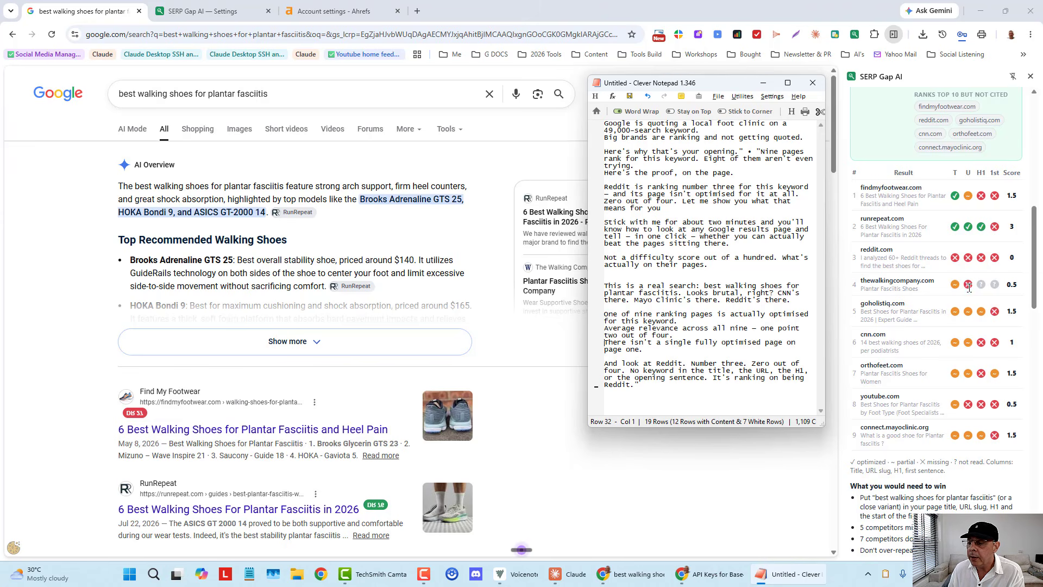
Step: Examine the winning advice, the available keyword and report actions, and the variants' volume, KD, verdict, ads and CPC values
scroll(967, 296, "down", 3)
scroll(966, 293, "down", 6)
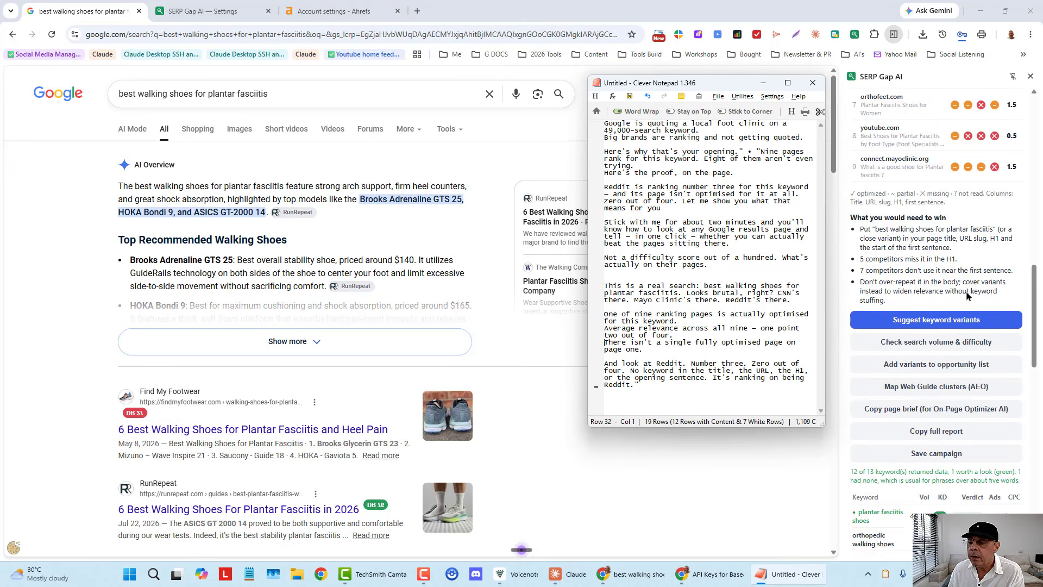
scroll(960, 294, "down", 1)
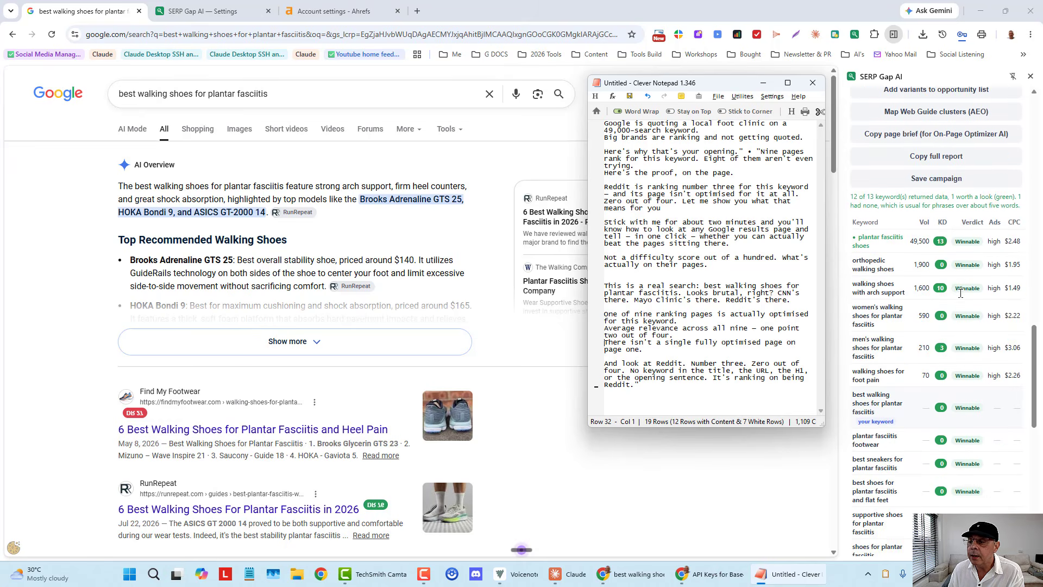
scroll(960, 294, "up", 5)
scroll(934, 245, "down", 2)
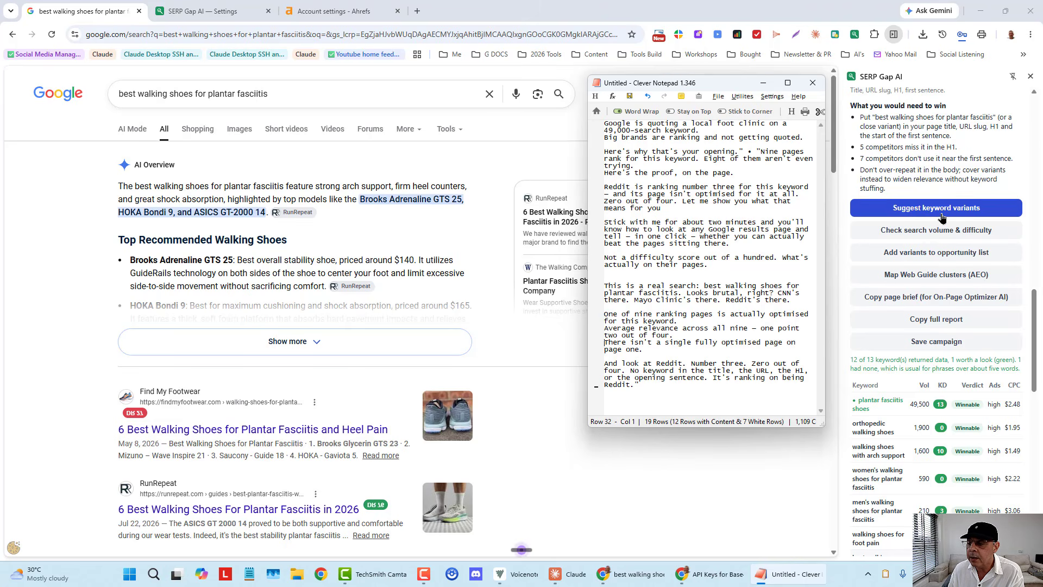
scroll(941, 218, "down", 1)
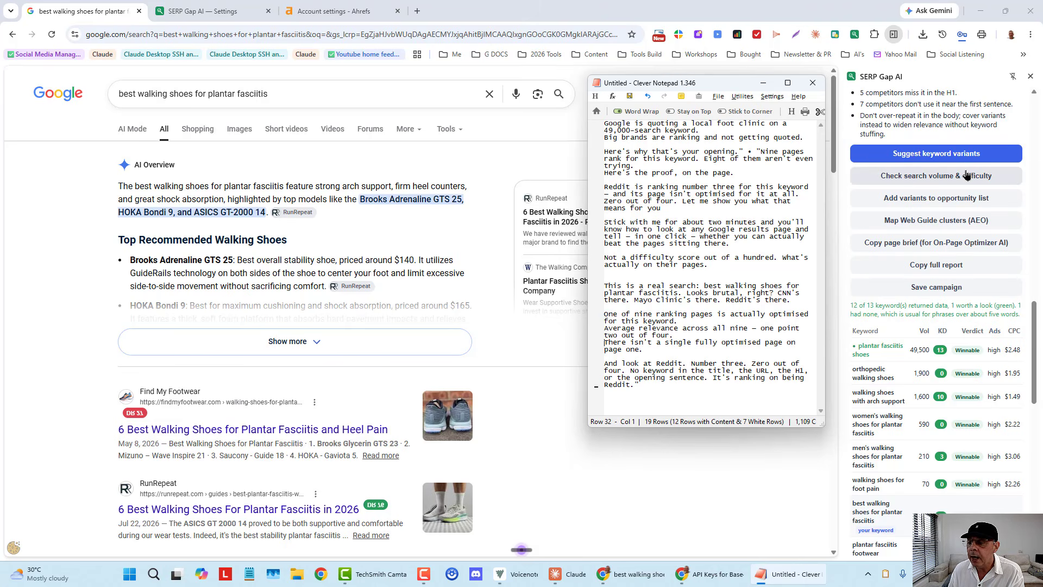
scroll(965, 178, "down", 1)
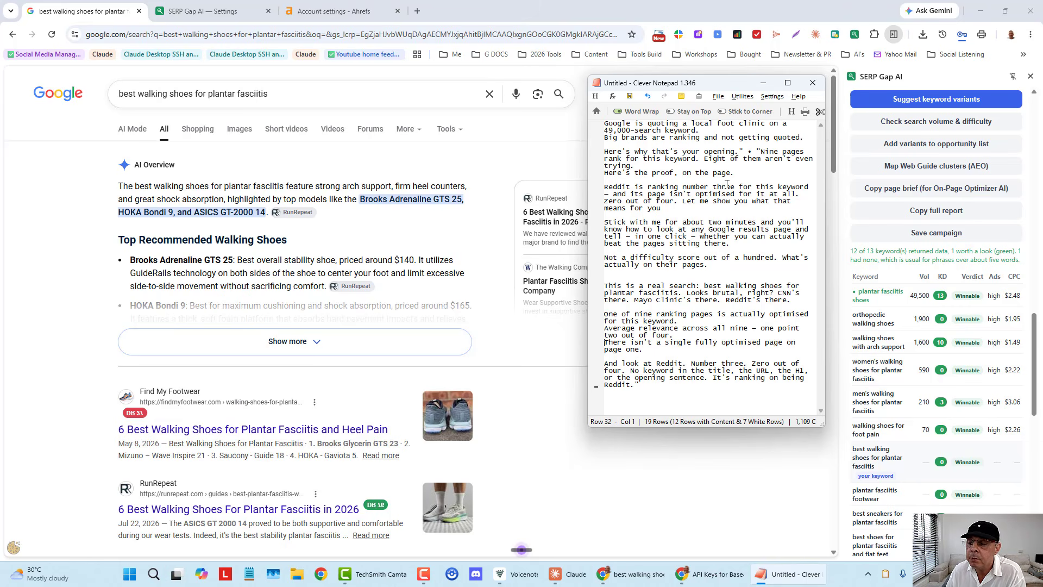
left_click(1036, 341)
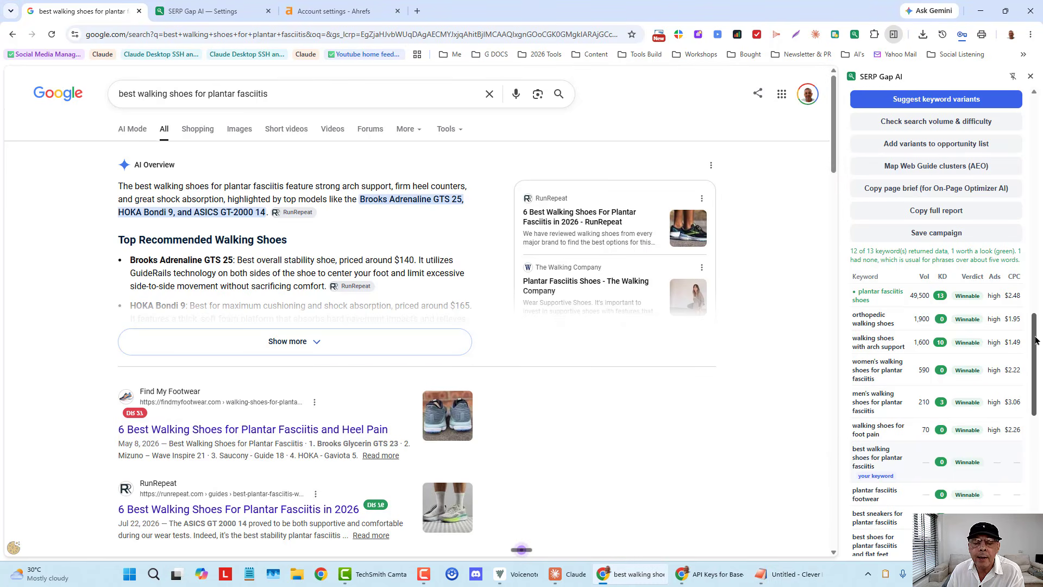
left_click_drag(1035, 340, 1034, 347)
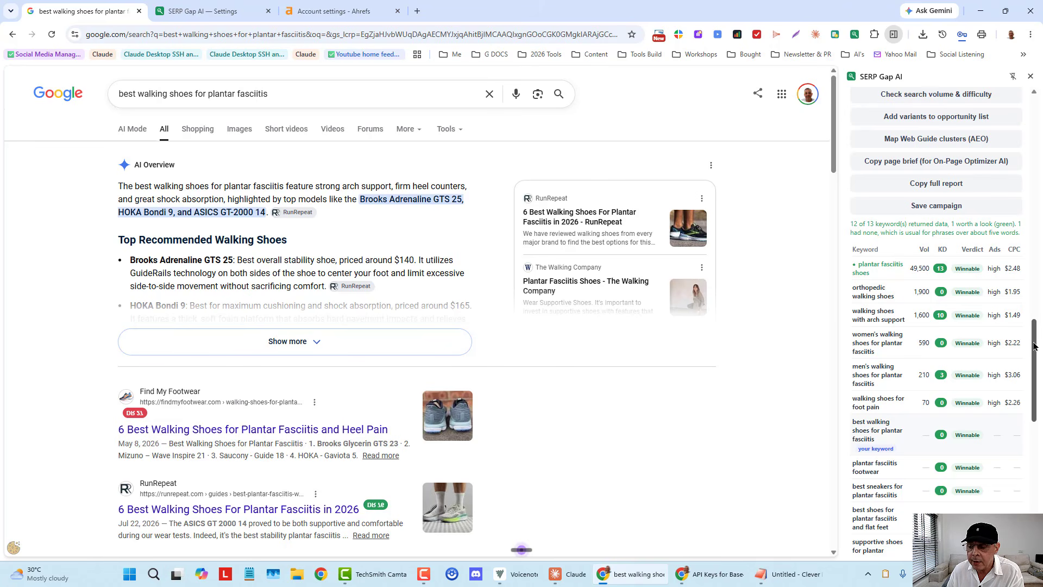
mouse_move(1033, 347)
left_mouse_down()
mouse_move(1033, 326)
mouse_move(1034, 341)
left_mouse_up()
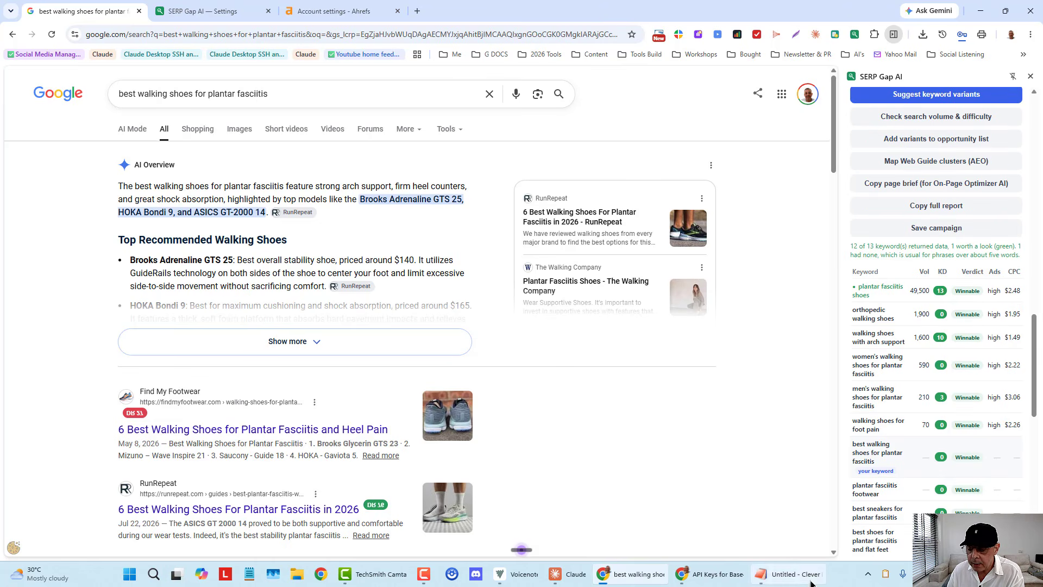
Step: Reopen the Clever Notepad notes and check the ranking pages' scores against them
left_click(787, 573)
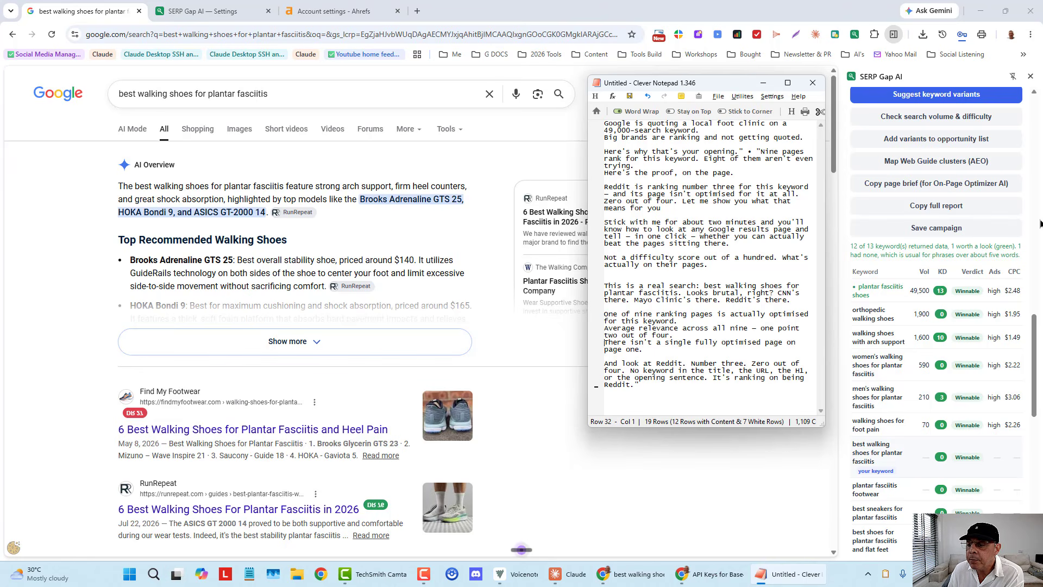
scroll(965, 311, "up", 3)
scroll(964, 311, "up", 5)
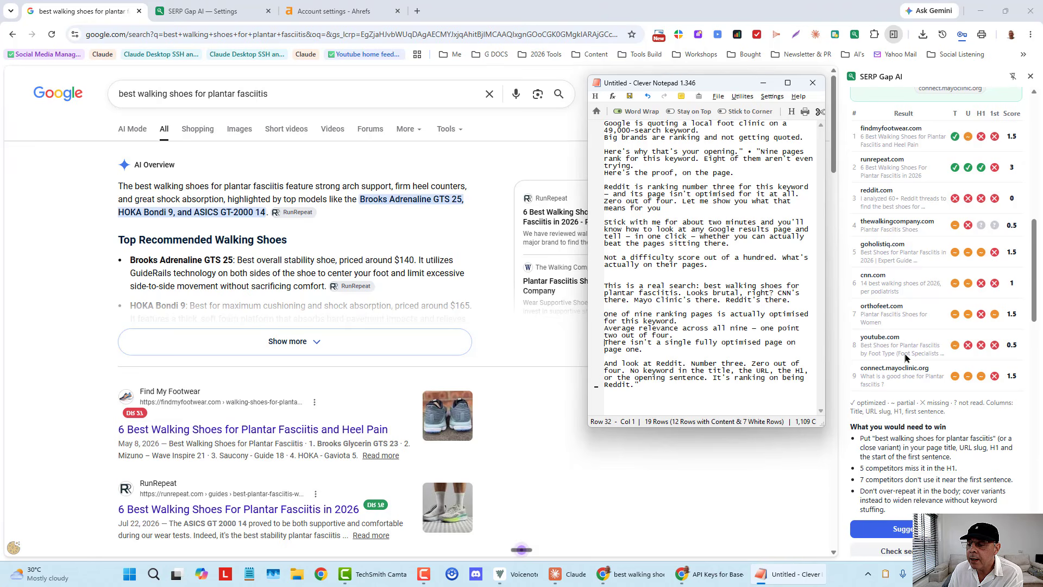
Step: Examine the AI Overview citation gaps, the ranking pages' optimization scores and the "What you would need to win" advice
scroll(900, 314, "up", 5)
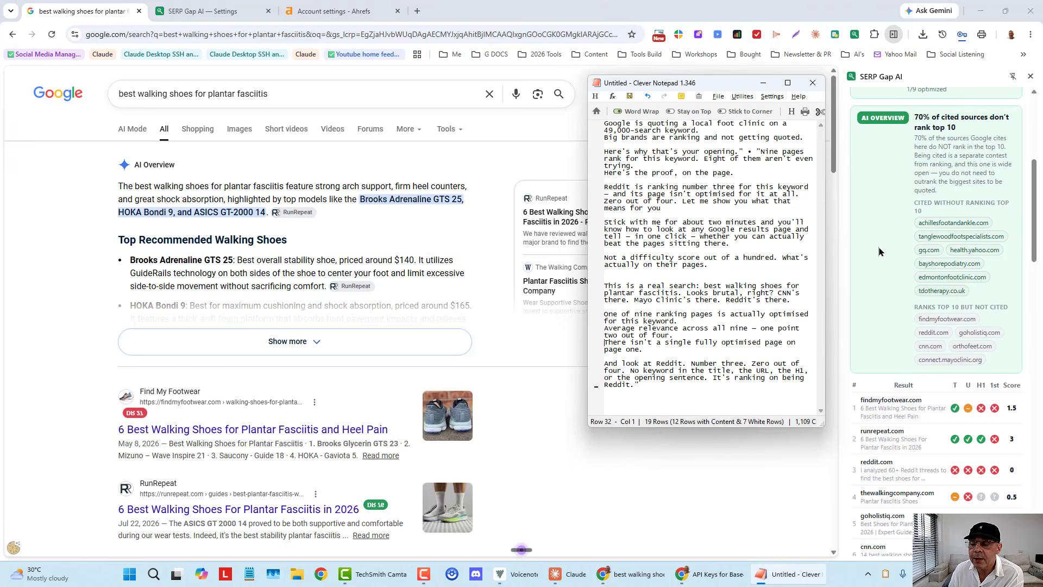
scroll(878, 245, "down", 1)
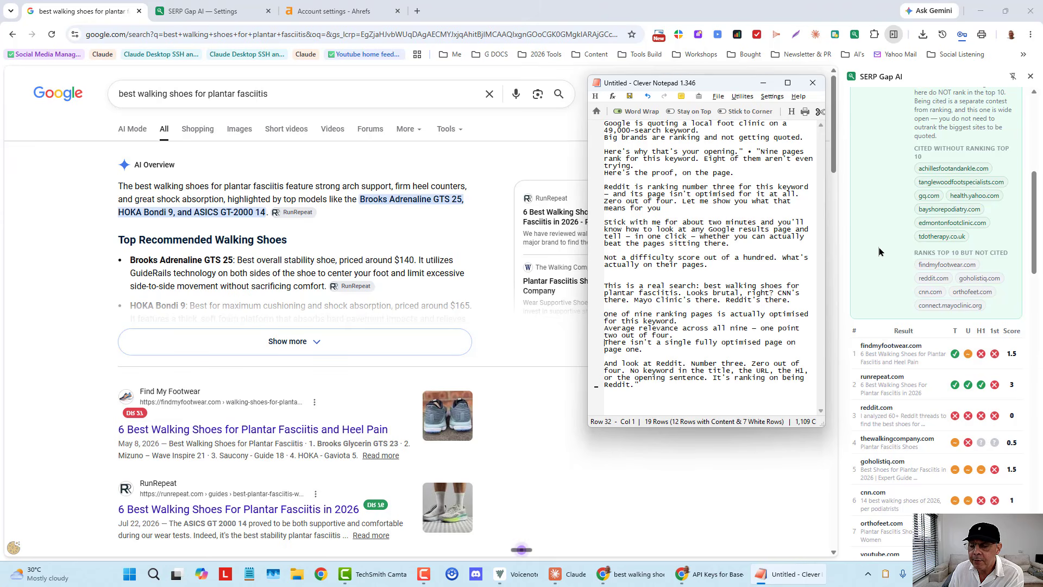
scroll(879, 249, "down", 3)
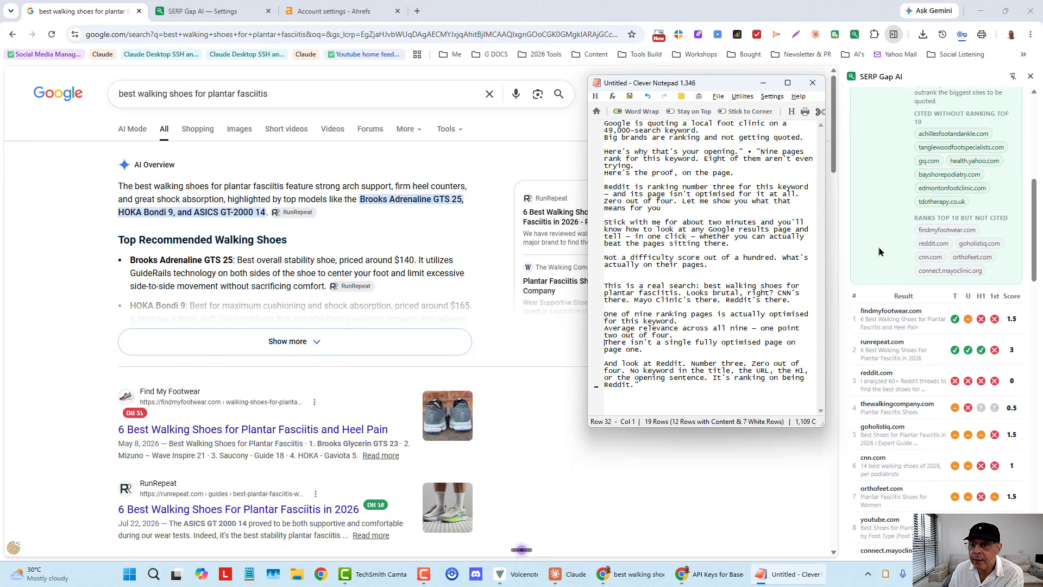
scroll(879, 249, "down", 4)
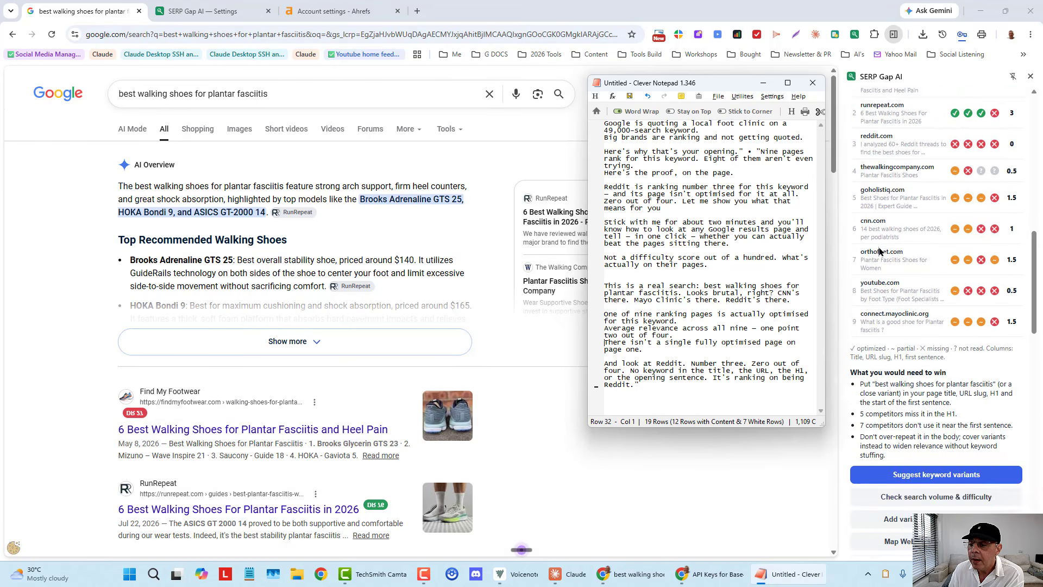
scroll(880, 250, "down", 4)
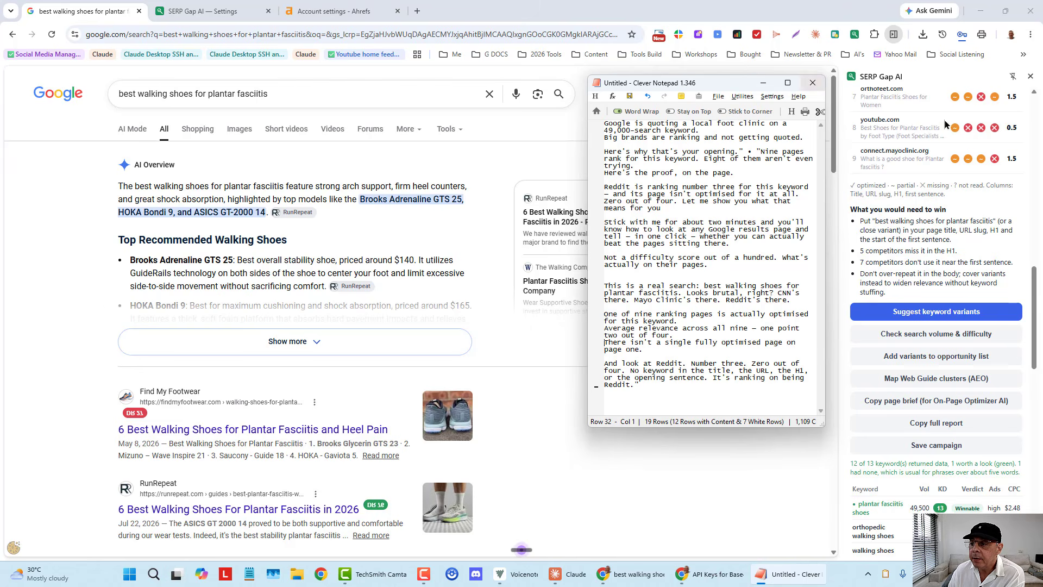
scroll(974, 194, "up", 2)
scroll(974, 195, "up", 4)
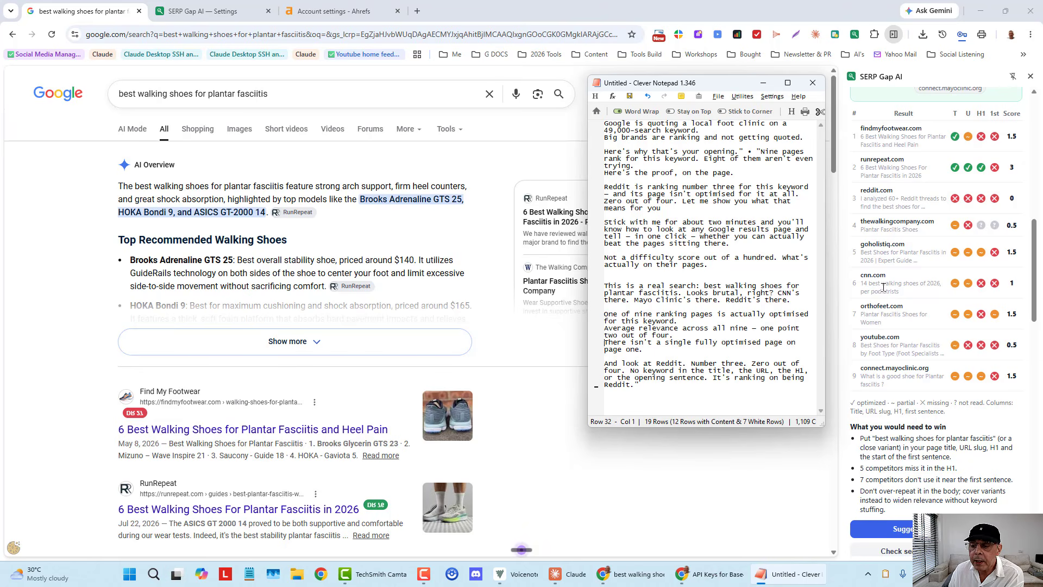
Step: Copy the keyword variant "orthopedic walking shoes" from the search volume and difficulty table
scroll(970, 369, "down", 6)
scroll(971, 370, "down", 2)
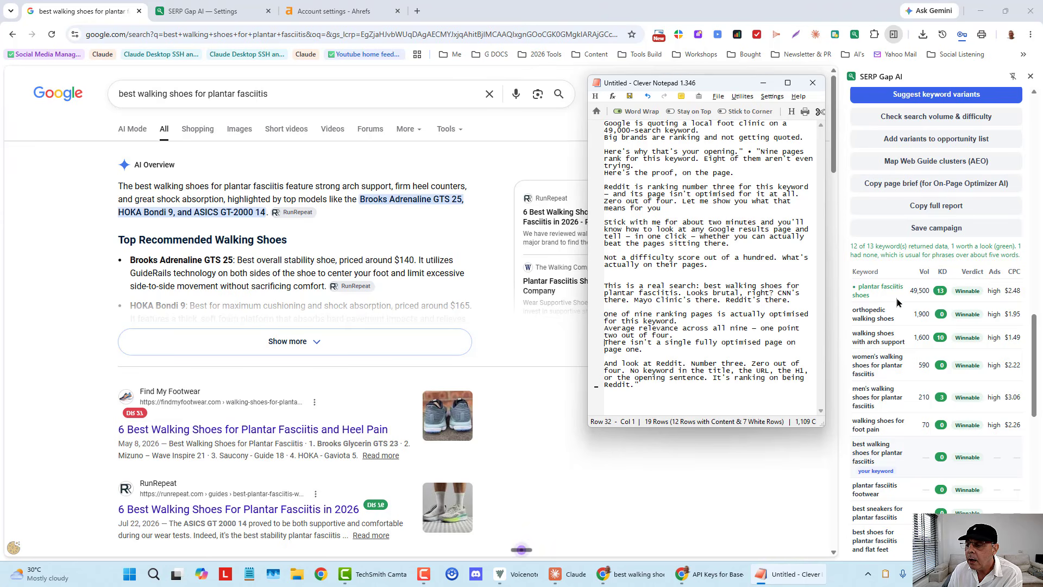
left_click_drag(896, 319, 851, 310)
key("ctrl+c")
right_click(870, 313)
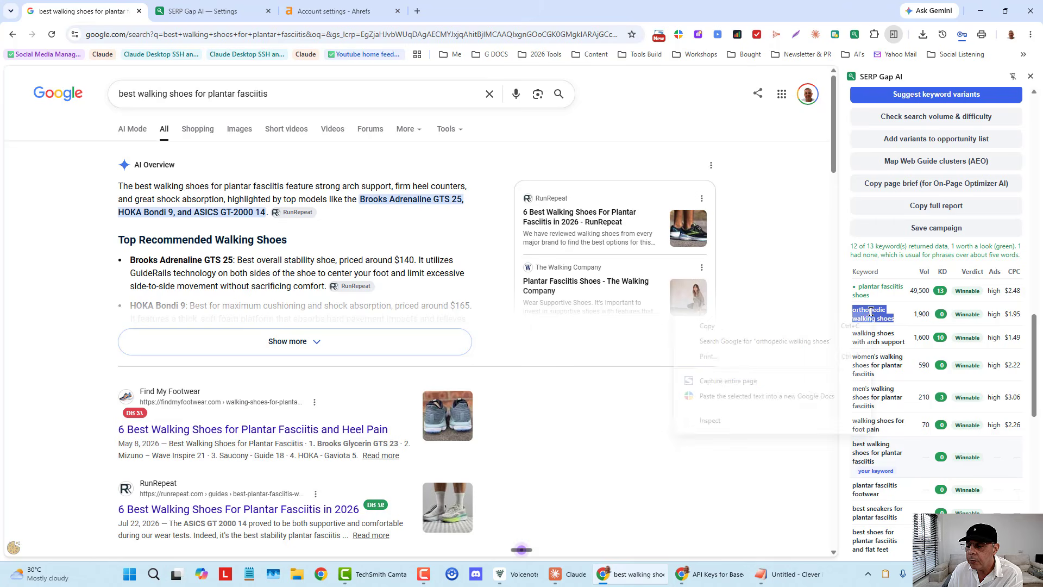
key("Escape")
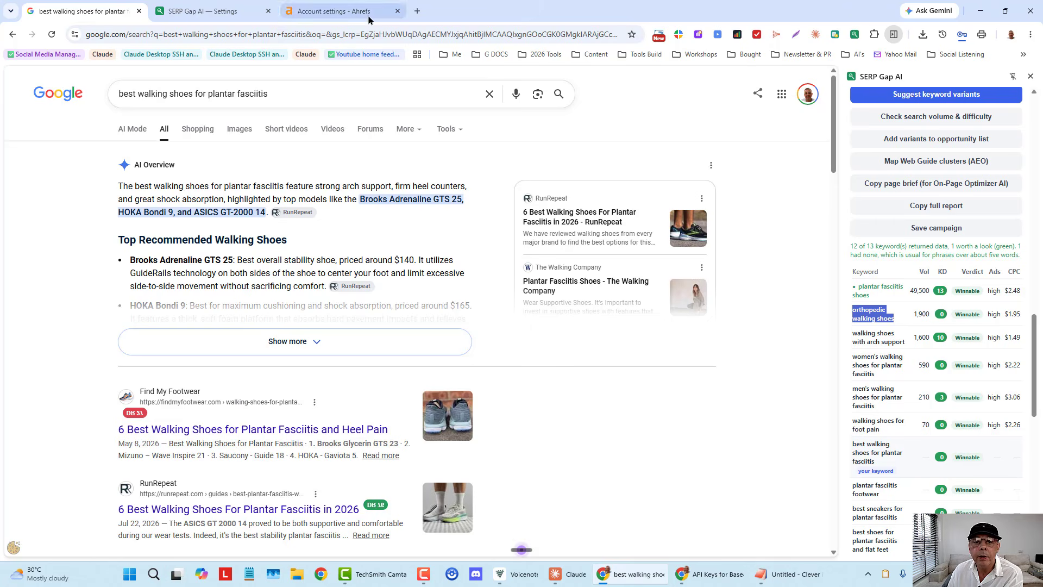
Step: Search Google for "orthopedic walking shoes" in a new browser tab
left_click(415, 11)
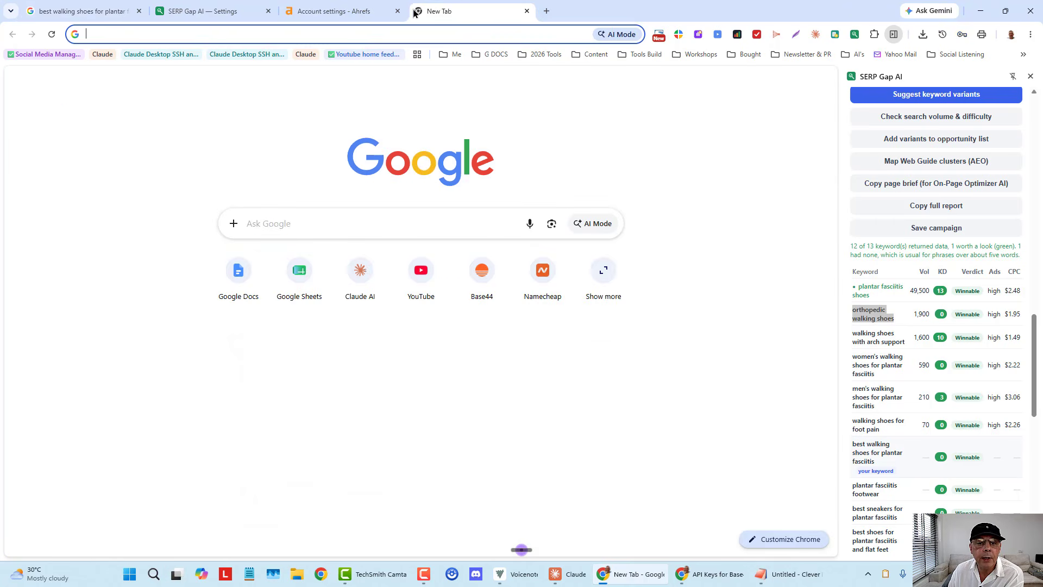
right_click(340, 32)
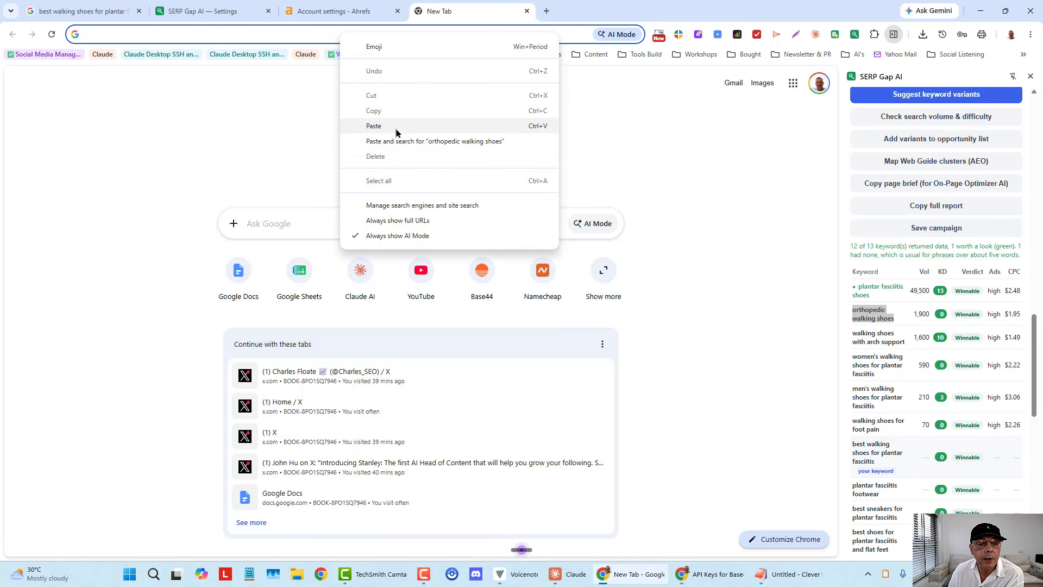
left_click(395, 127)
key("Return")
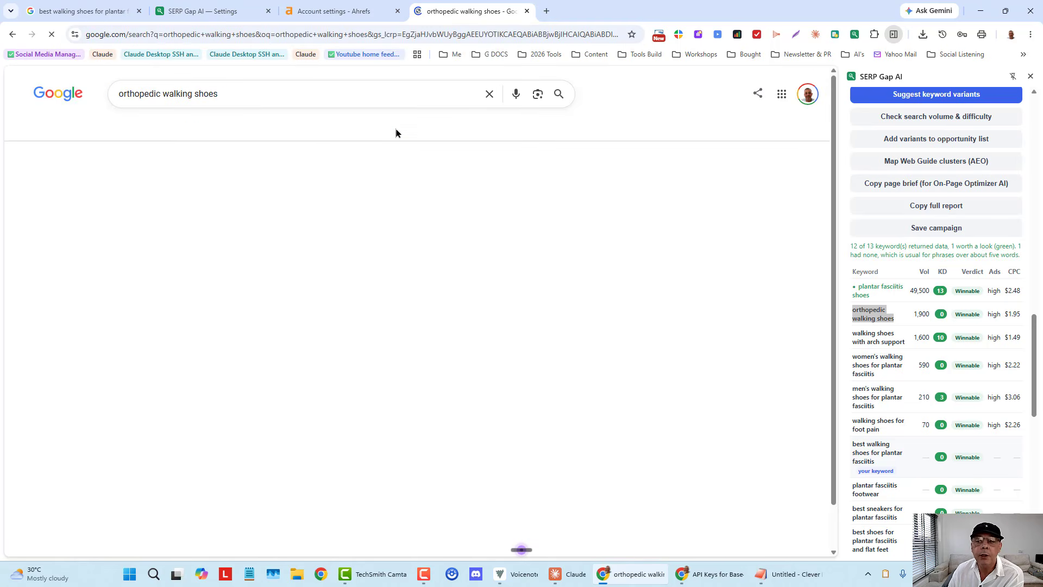
Step: Set the keyword to score against to "orthopedic walking shoes" and analyze the current Google search
scroll(924, 163, "up", 15)
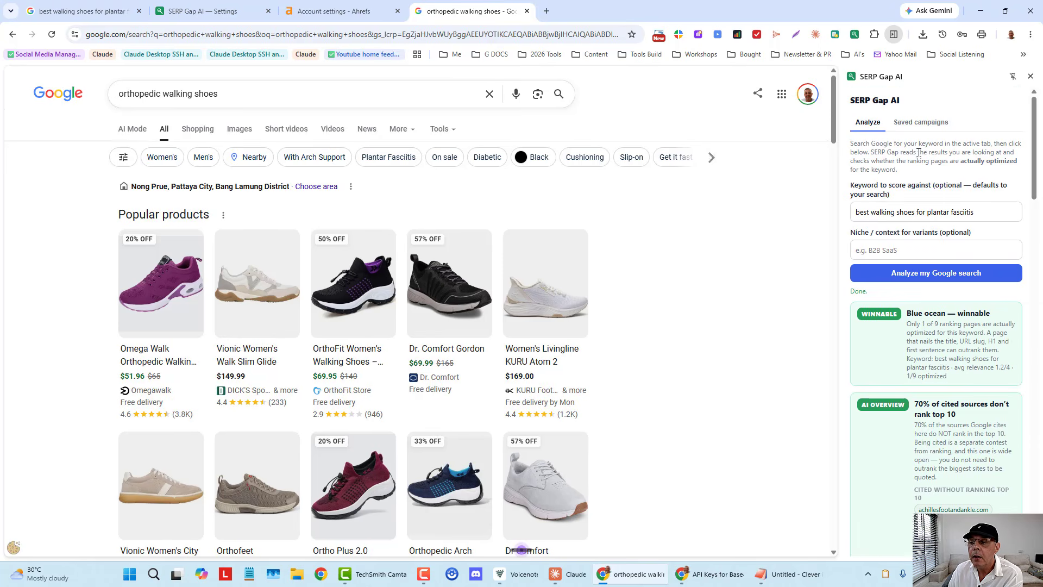
triple_click(977, 213)
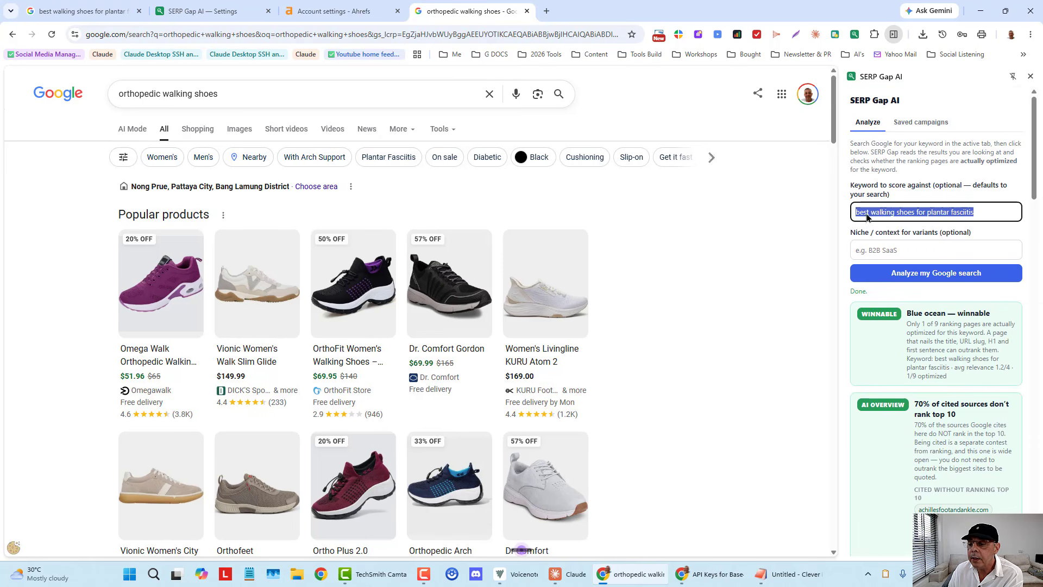
right_click(872, 213)
left_click(715, 279)
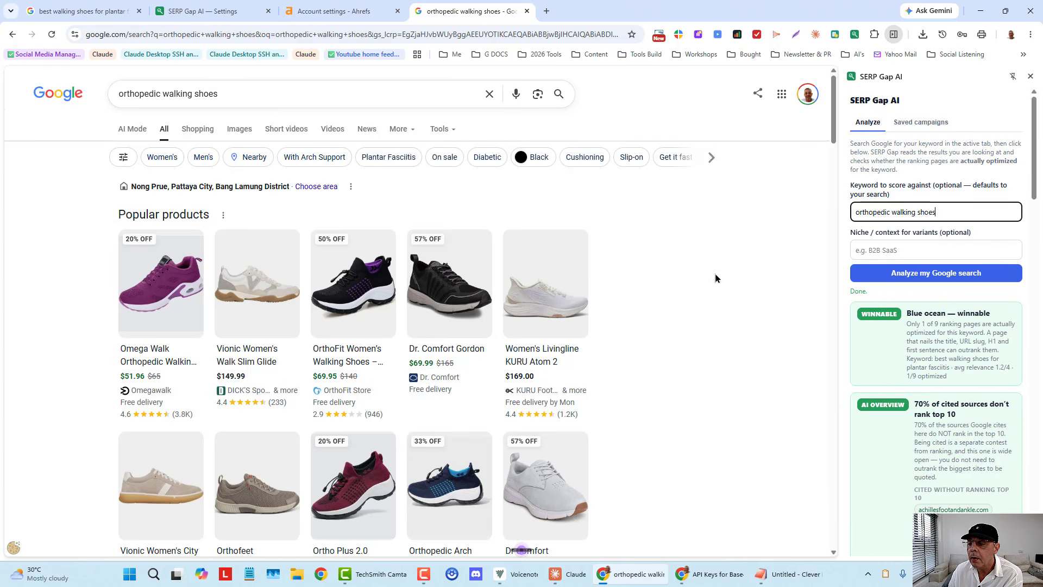
left_click(921, 276)
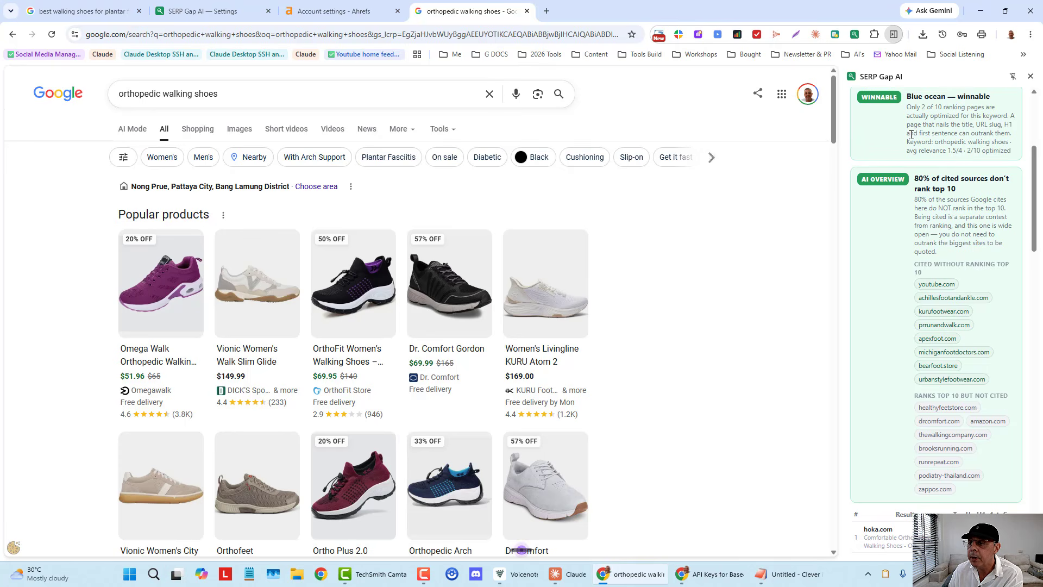
Step: Examine the AI Overview citations, the ranking pages' optimization marks and the winning advice for "orthopedic walking shoes"
scroll(966, 311, "down", 1)
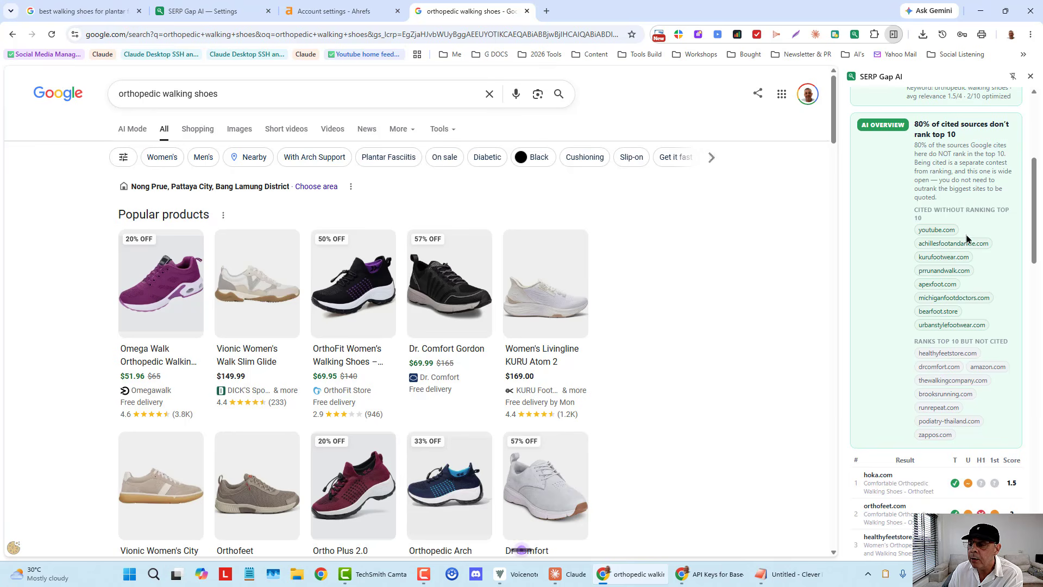
scroll(966, 239, "down", 1)
scroll(964, 239, "down", 1)
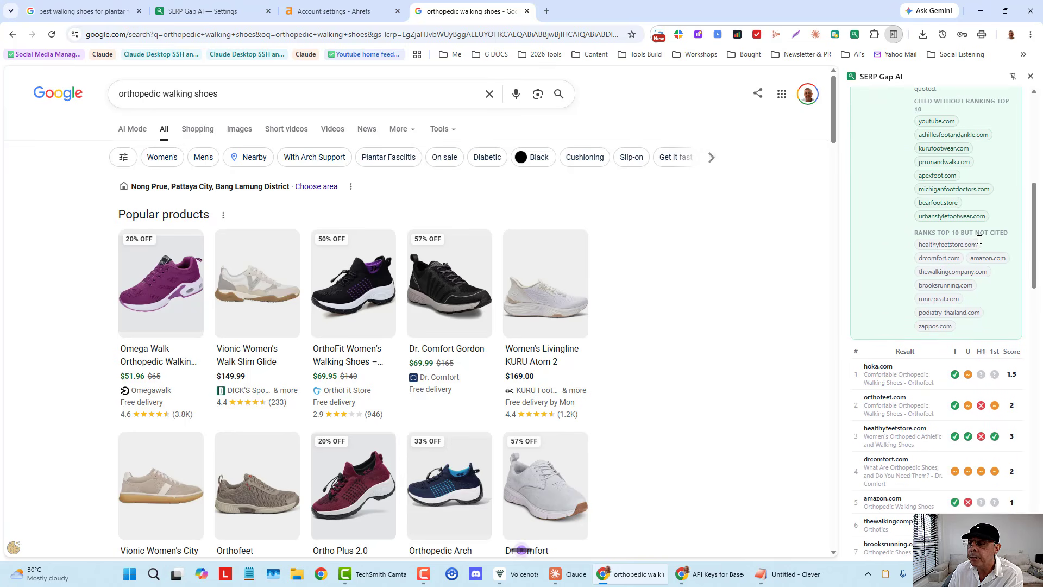
scroll(964, 239, "down", 2)
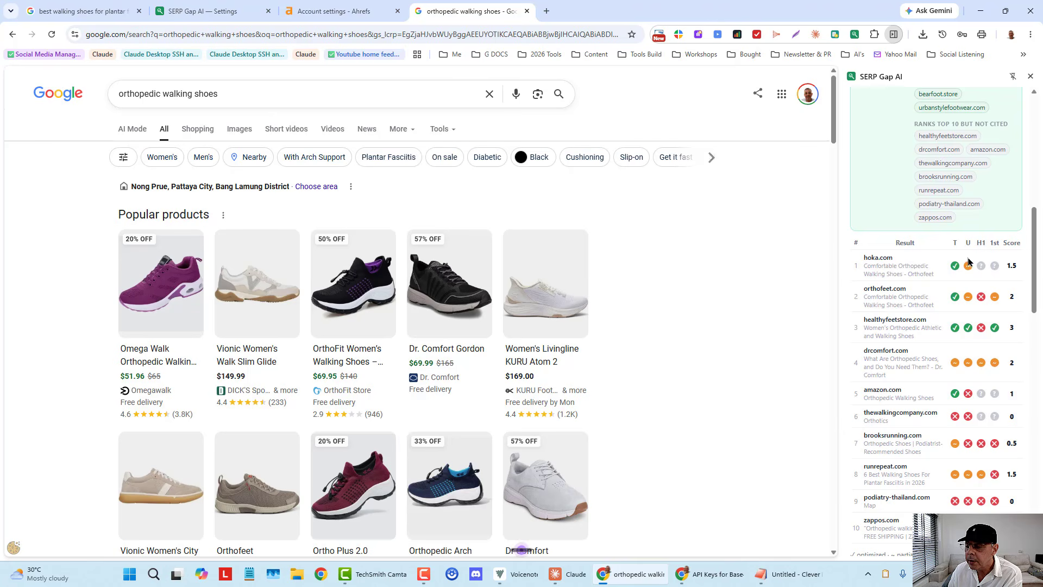
scroll(967, 266, "down", 1)
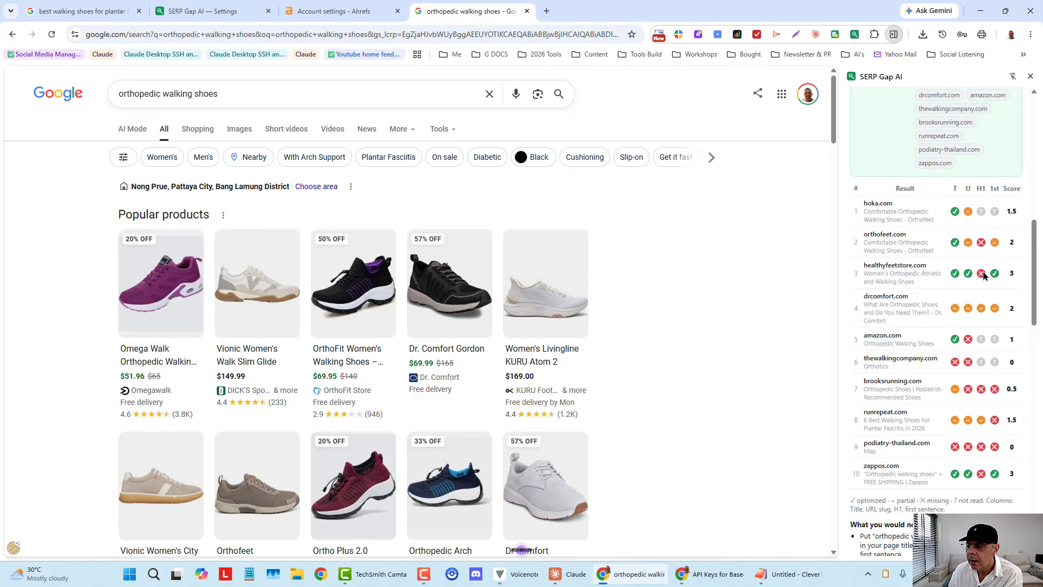
scroll(984, 261, "up", 2)
scroll(982, 271, "down", 8)
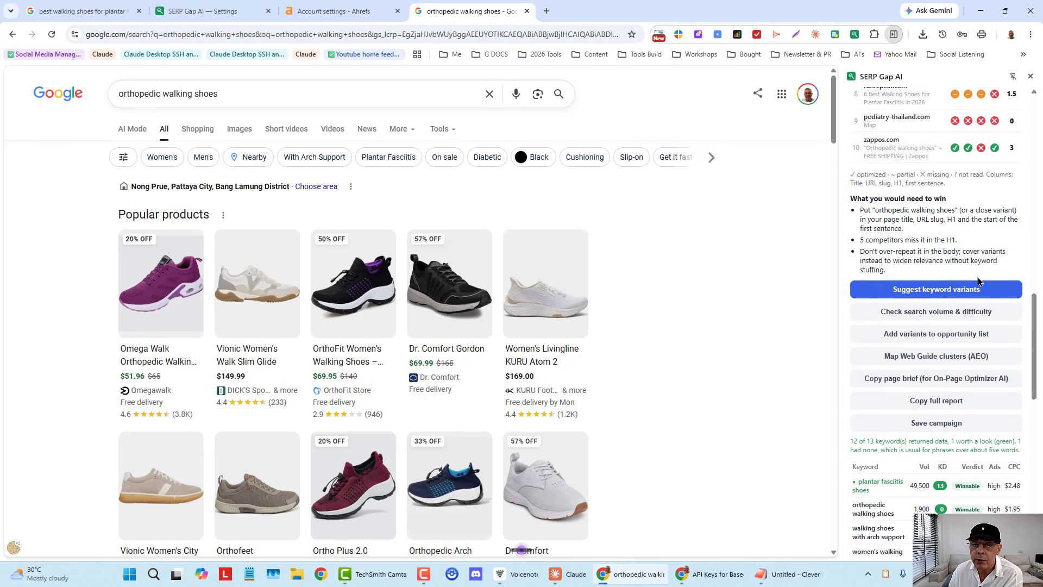
Step: Generate keyword variant suggestions for "orthopedic walking shoes" and review the list of suggested variants
left_click(929, 290)
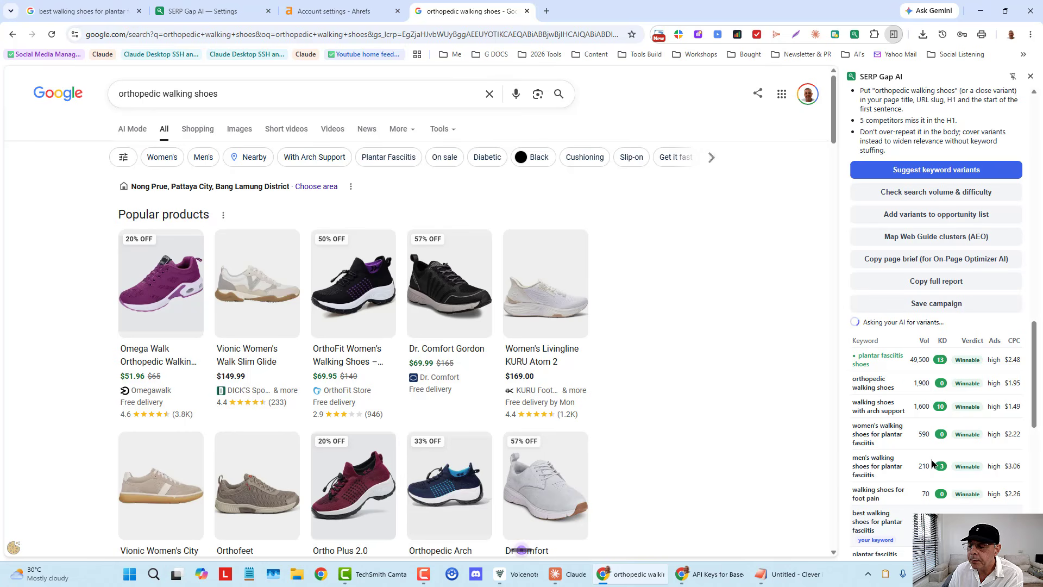
scroll(932, 463, "down", 5)
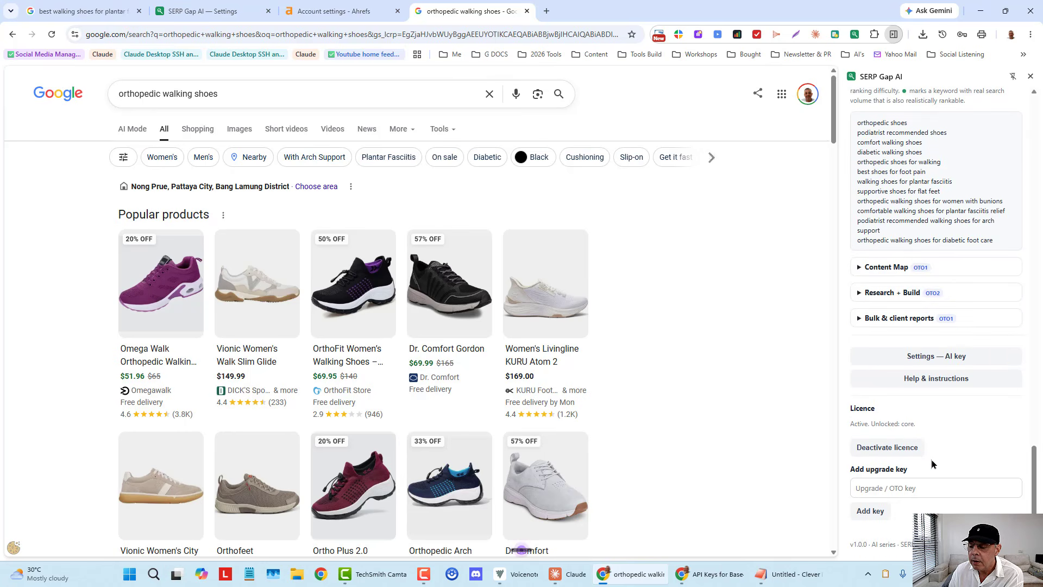
scroll(929, 461, "up", 4)
scroll(927, 452, "up", 6)
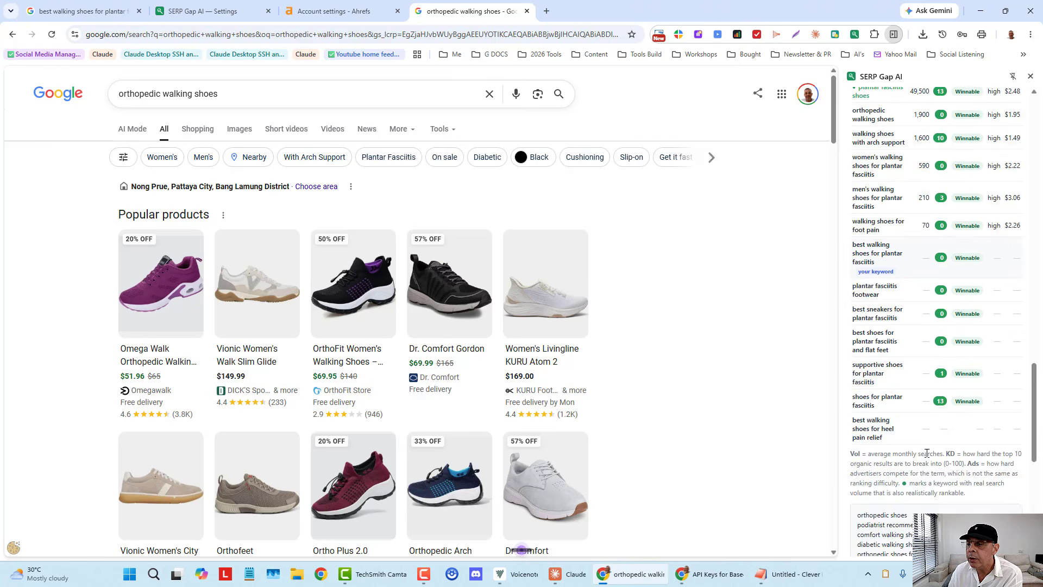
scroll(926, 451, "down", 3)
scroll(927, 455, "down", 2)
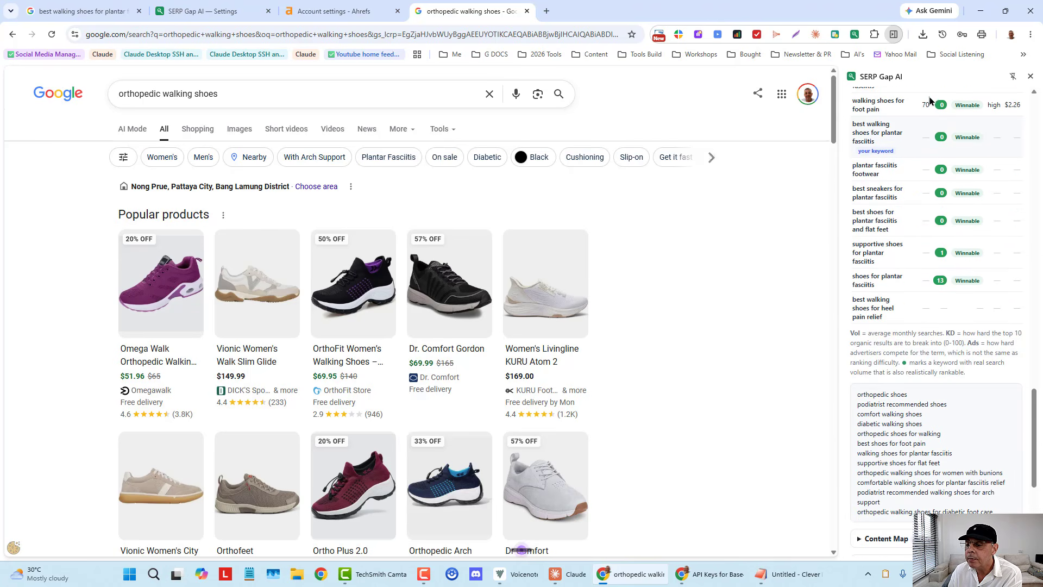
scroll(902, 365, "down", 4)
scroll(902, 367, "up", 4)
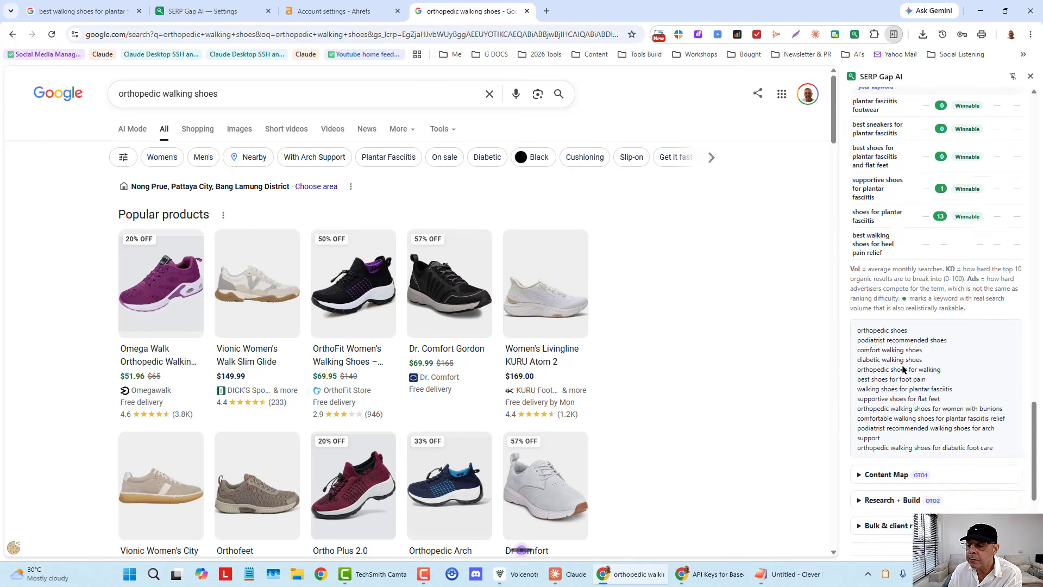
scroll(923, 340, "down", 3)
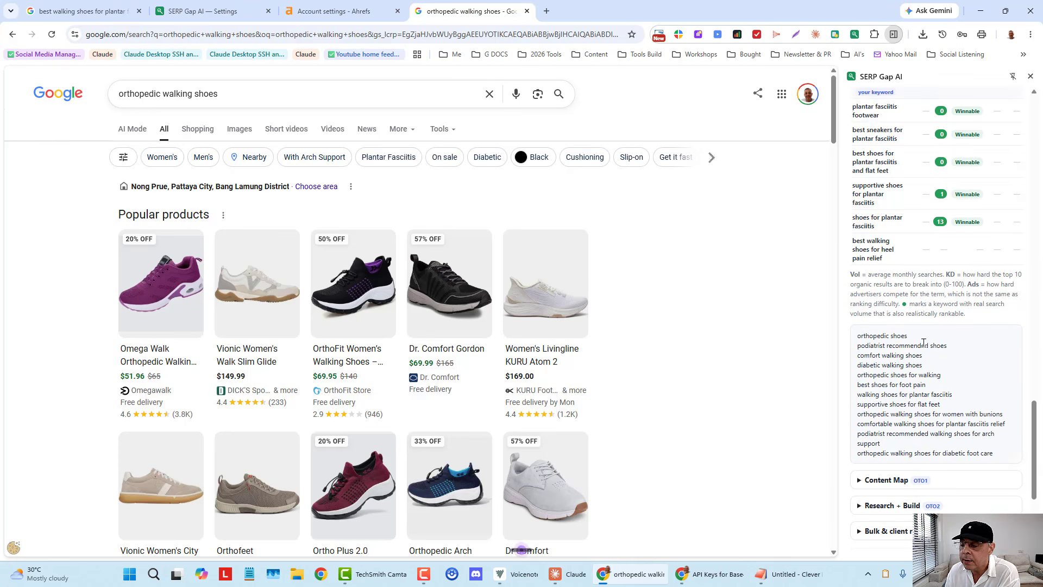
scroll(956, 288, "up", 1)
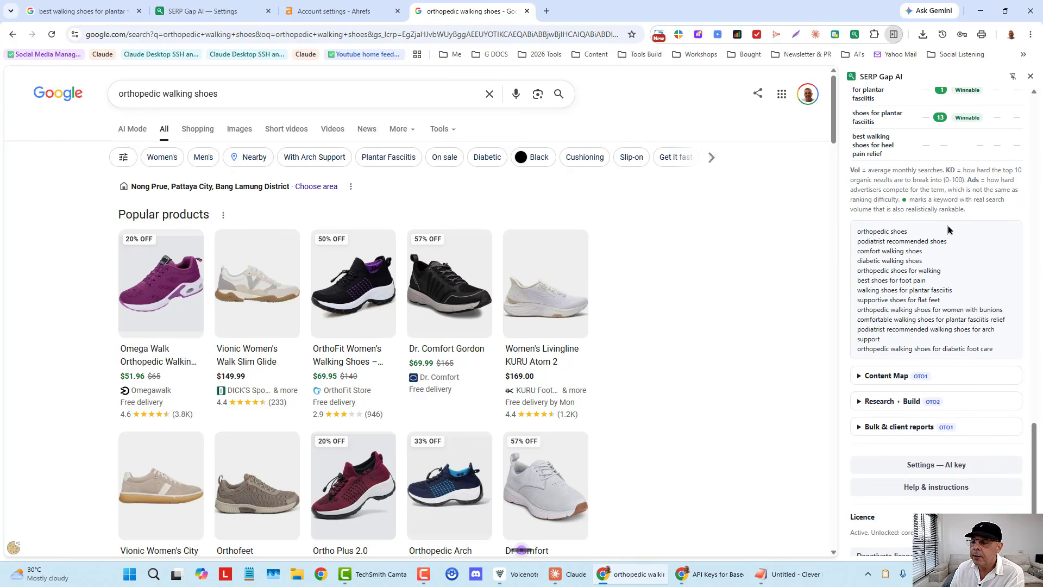
Step: Check the search volume and difficulty of the "orthopedic walking shoes" variants and review the refreshed keyword table
scroll(943, 195, "up", 3)
scroll(937, 240, "up", 7)
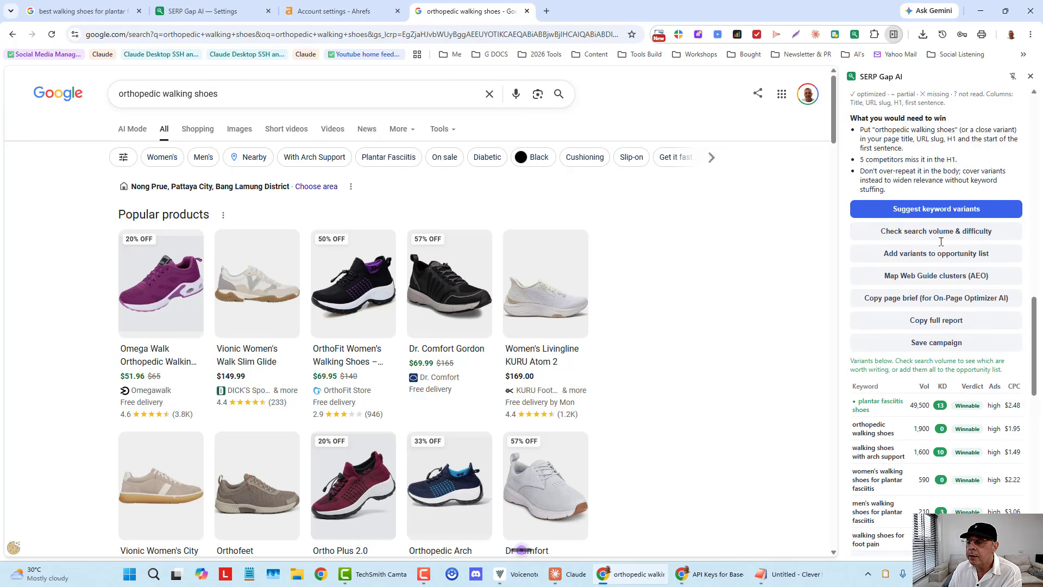
left_click(930, 235)
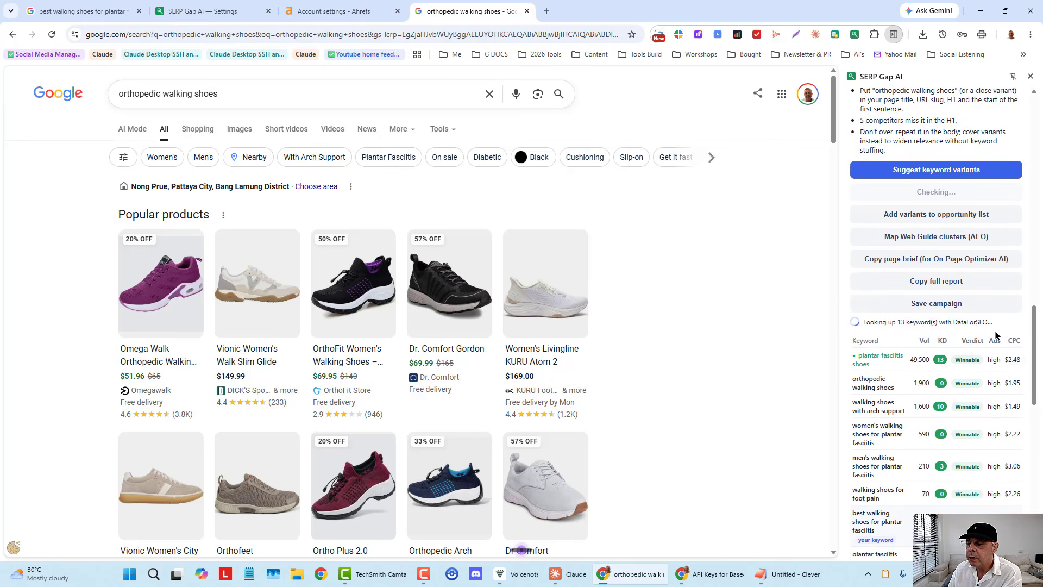
scroll(994, 331, "down", 3)
scroll(995, 335, "down", 3)
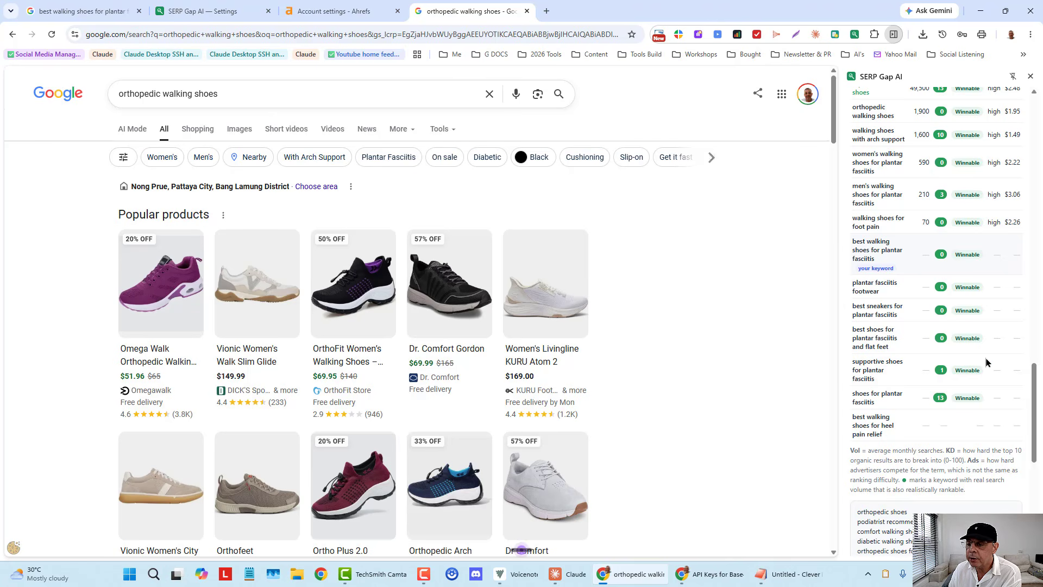
scroll(988, 361, "up", 3)
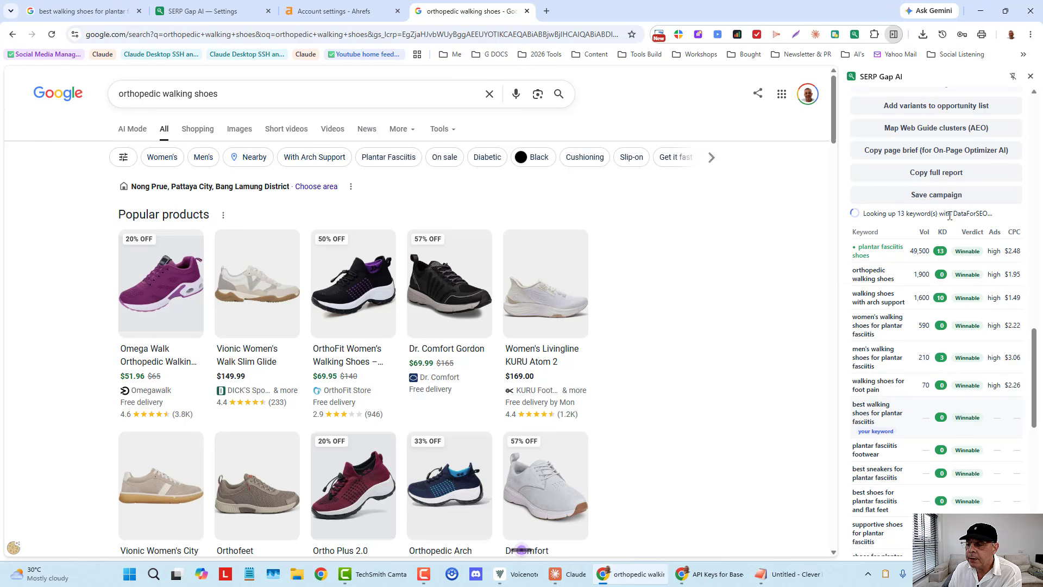
left_click_drag(954, 213, 989, 212)
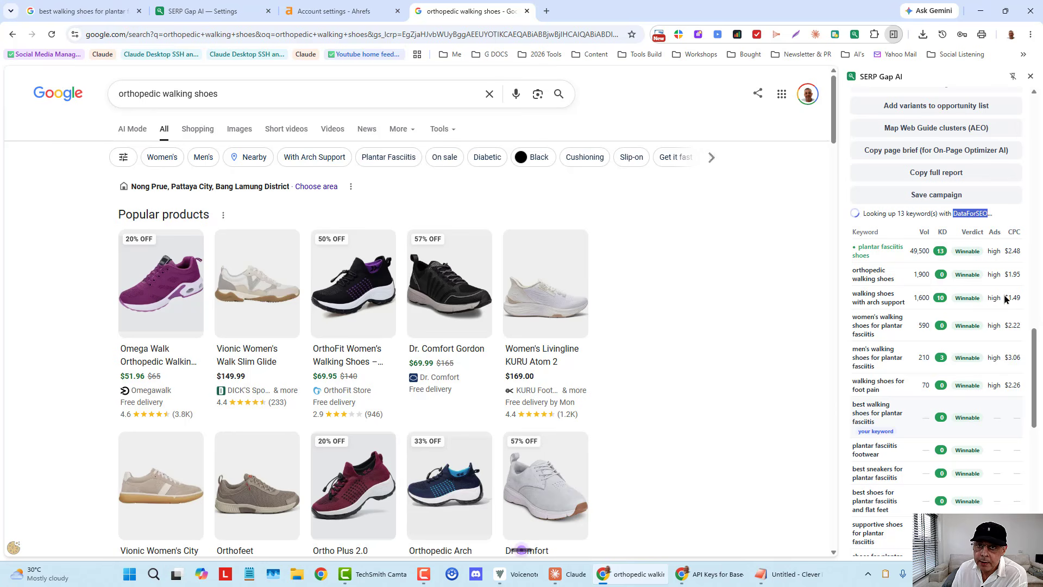
scroll(960, 354, "down", 3)
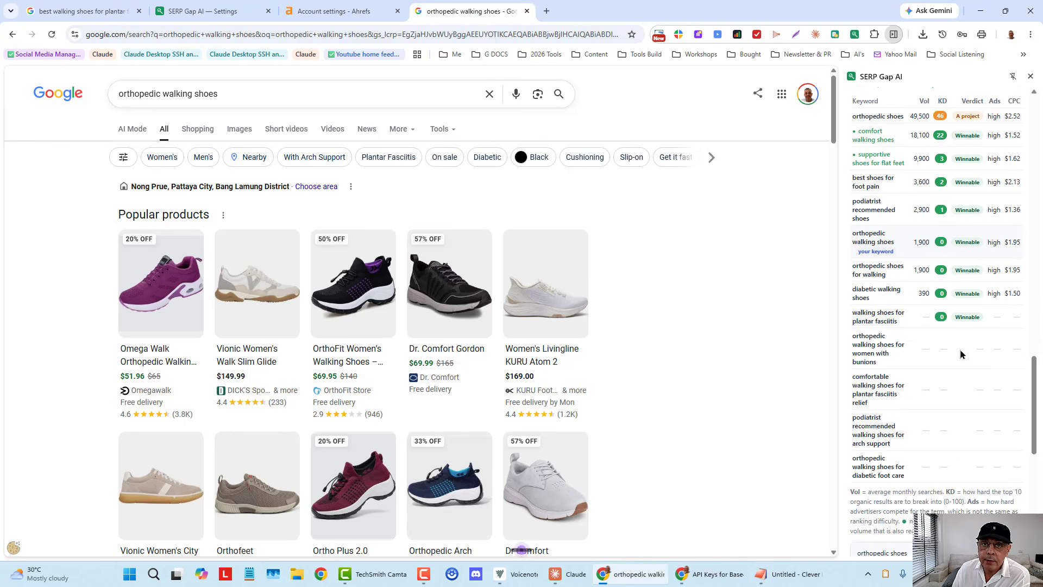
scroll(973, 353, "down", 5)
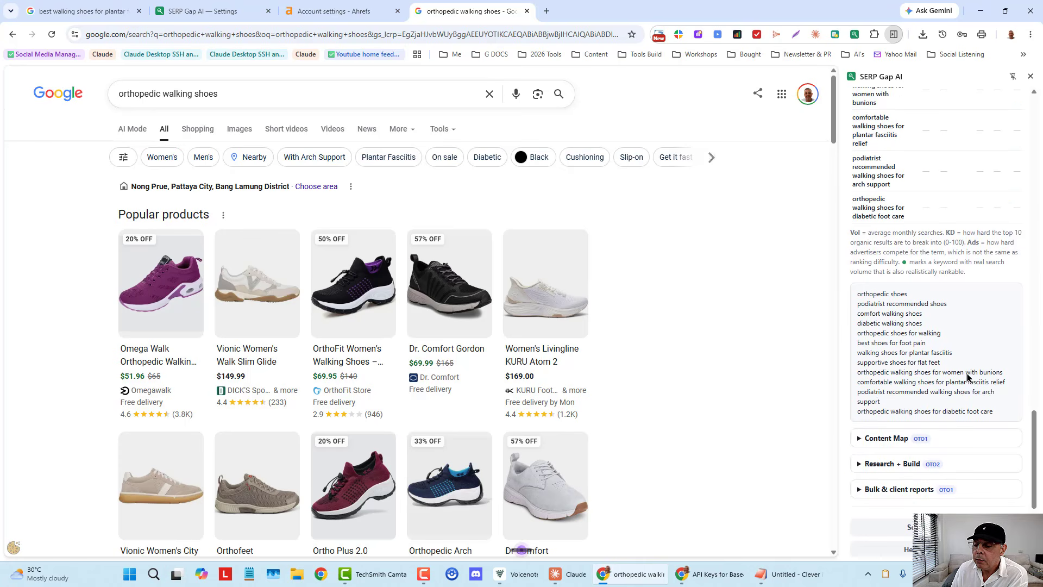
Step: Compare the variants' volume, difficulty and verdicts with the ranking pages' optimization marks and AI Overview citations for "orthopedic walking shoes"
scroll(968, 378, "up", 10)
scroll(966, 373, "down", 3)
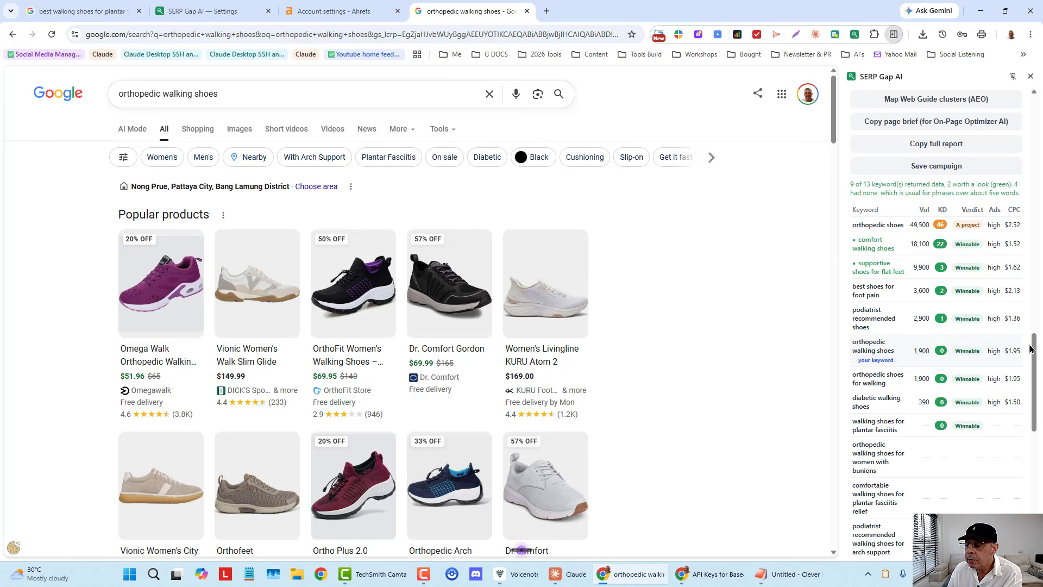
left_click_drag(1033, 348, 1034, 360)
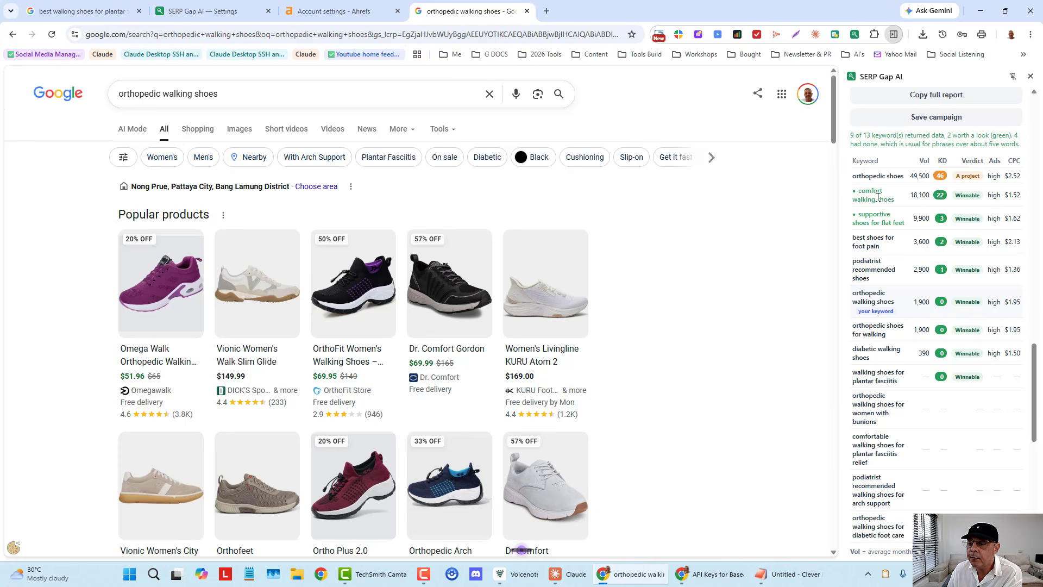
scroll(974, 124, "up", 10)
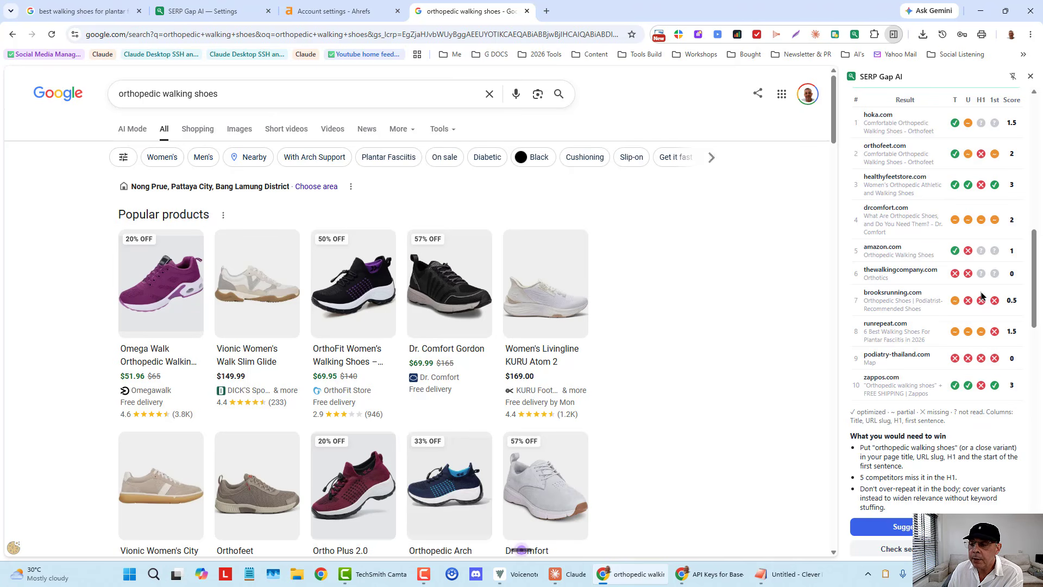
scroll(981, 288, "up", 5)
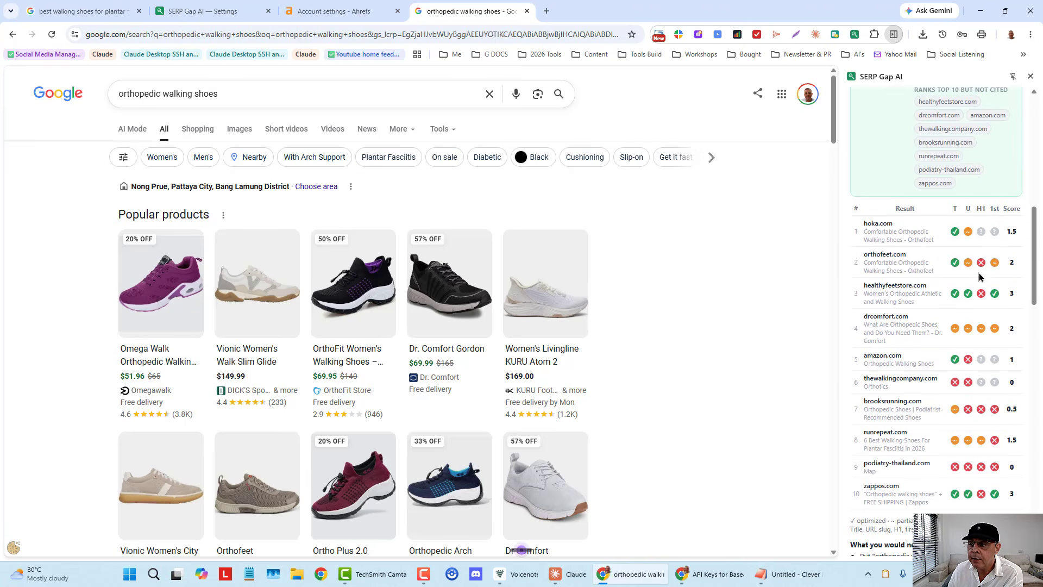
scroll(976, 282, "up", 3)
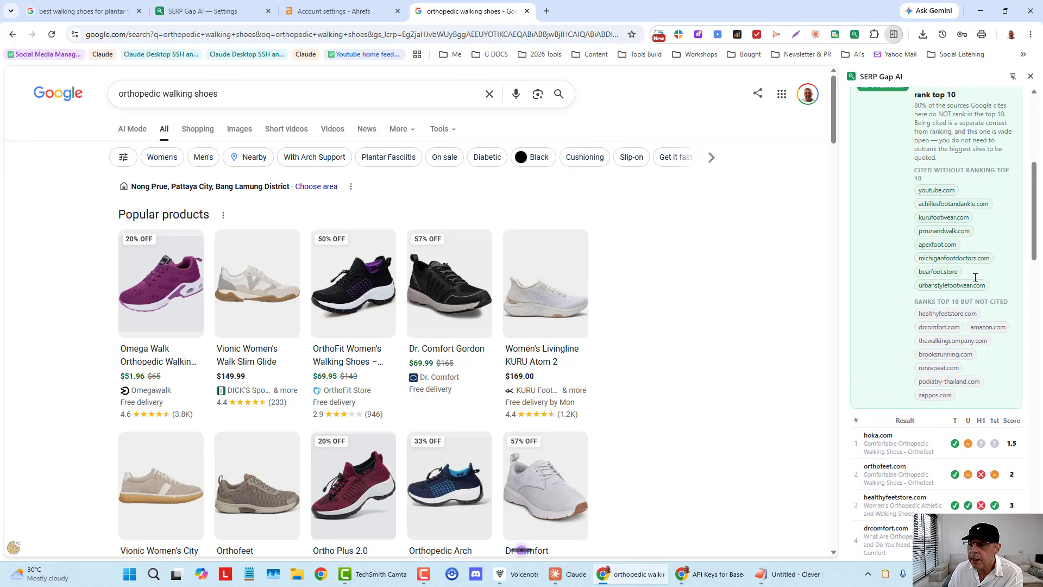
Step: Highlight the variant "supportive shoes for flat feet" in the keyword table, then return to the overall verdict at the start of the analysis
scroll(973, 282, "down", 15)
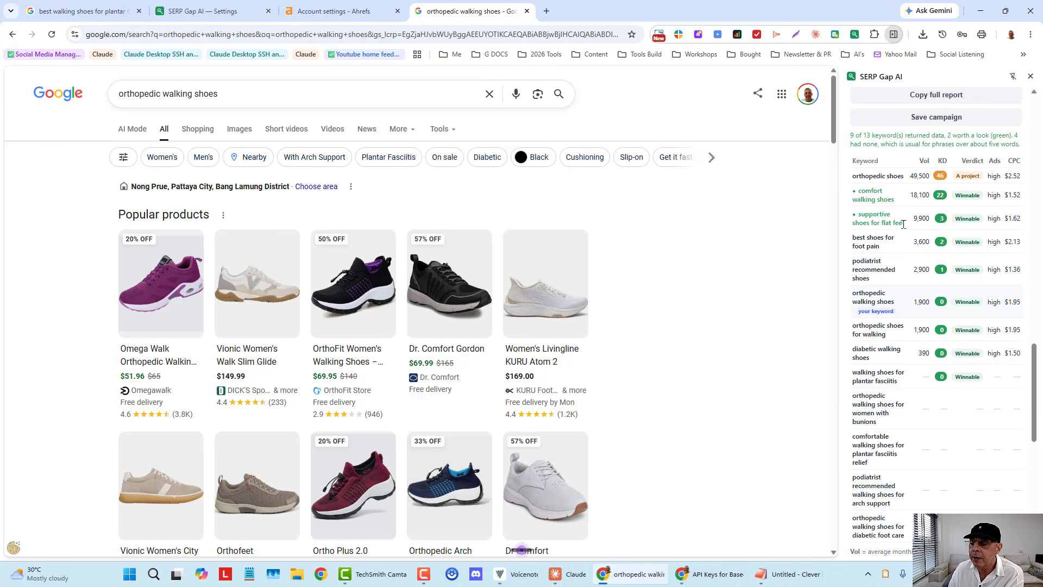
left_click_drag(905, 224, 854, 219)
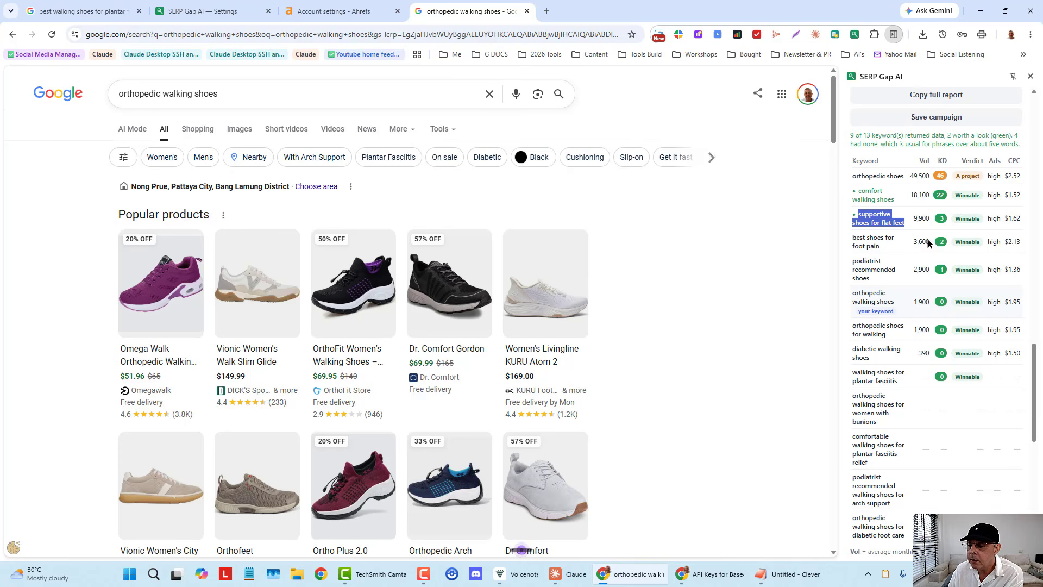
scroll(931, 403, "up", 8)
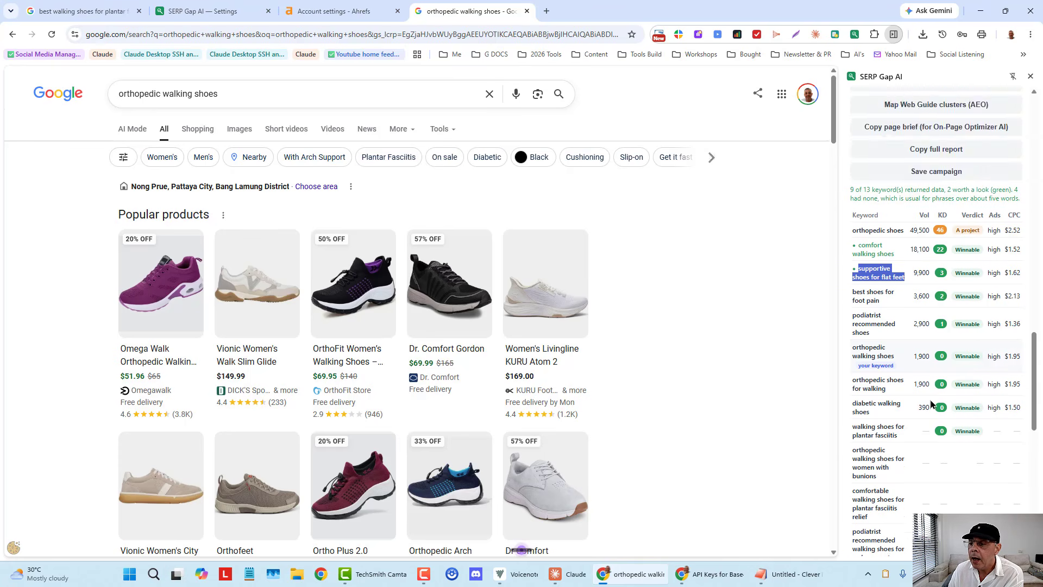
scroll(922, 387, "up", 10)
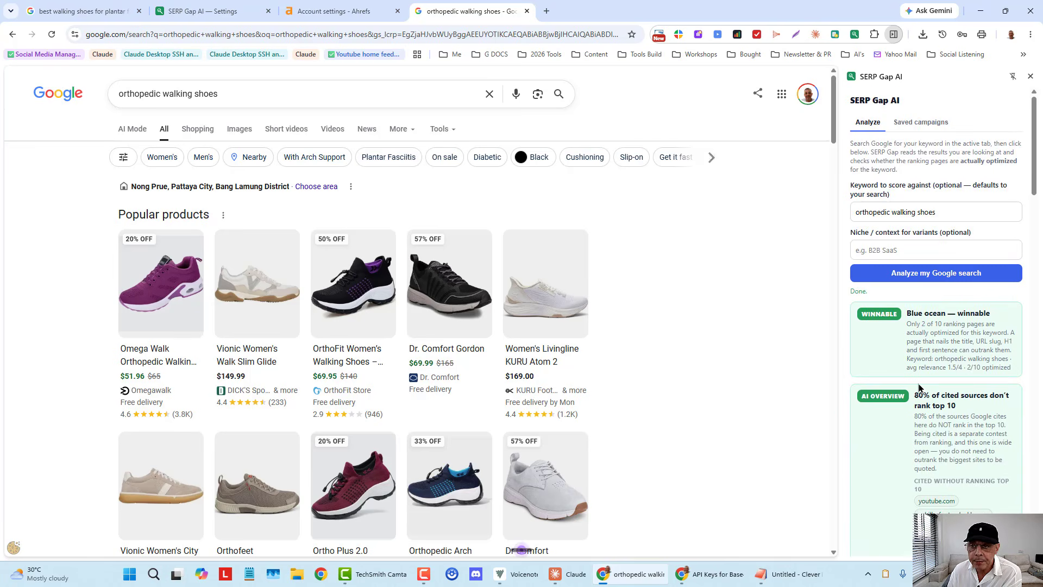